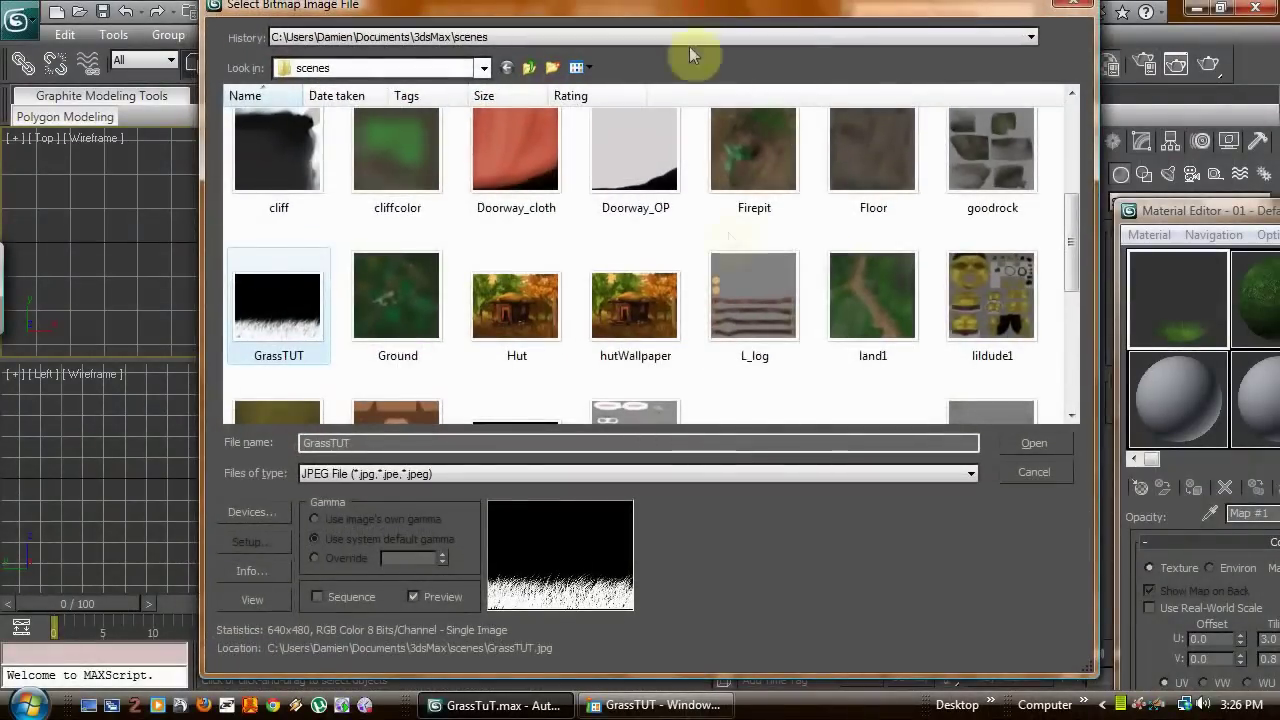
- Preview GrassTUT full size in Photo Gallery, then pick GrassTUT in the bitmap file browser
{"action": "mouse_move", "coordinate": [620, 708]}
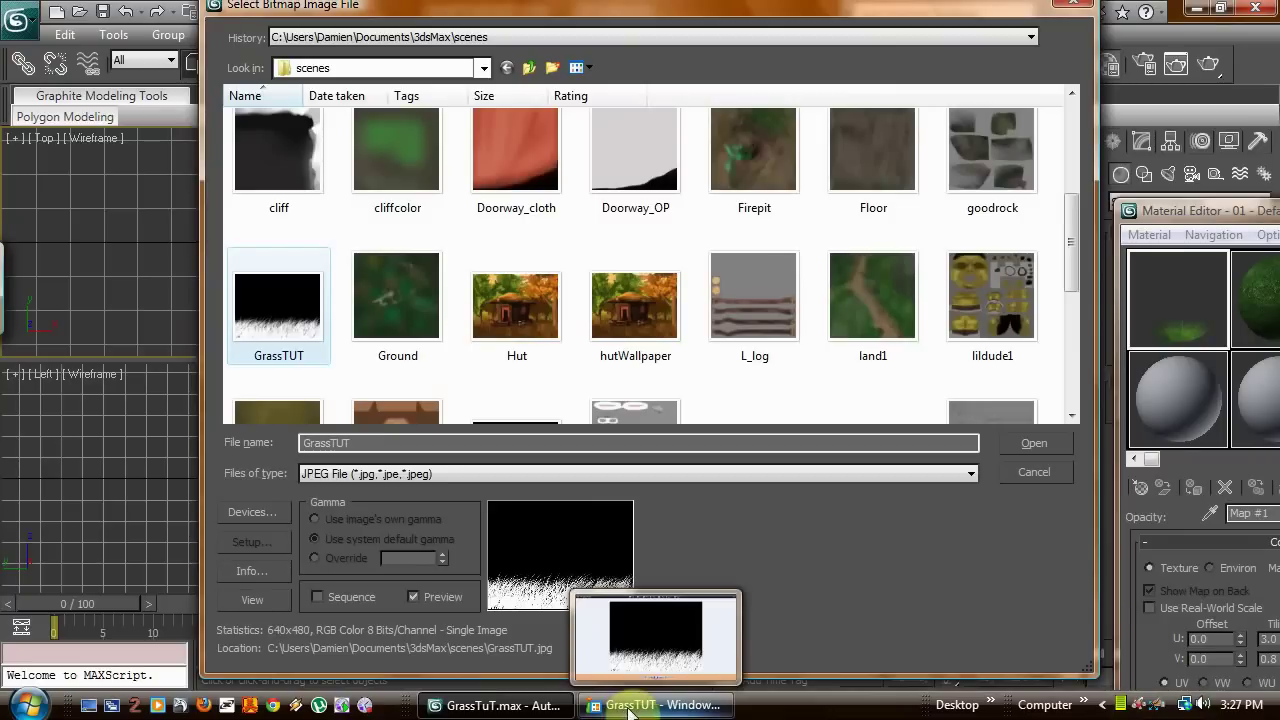
{"action": "left_click", "coordinate": [629, 708]}
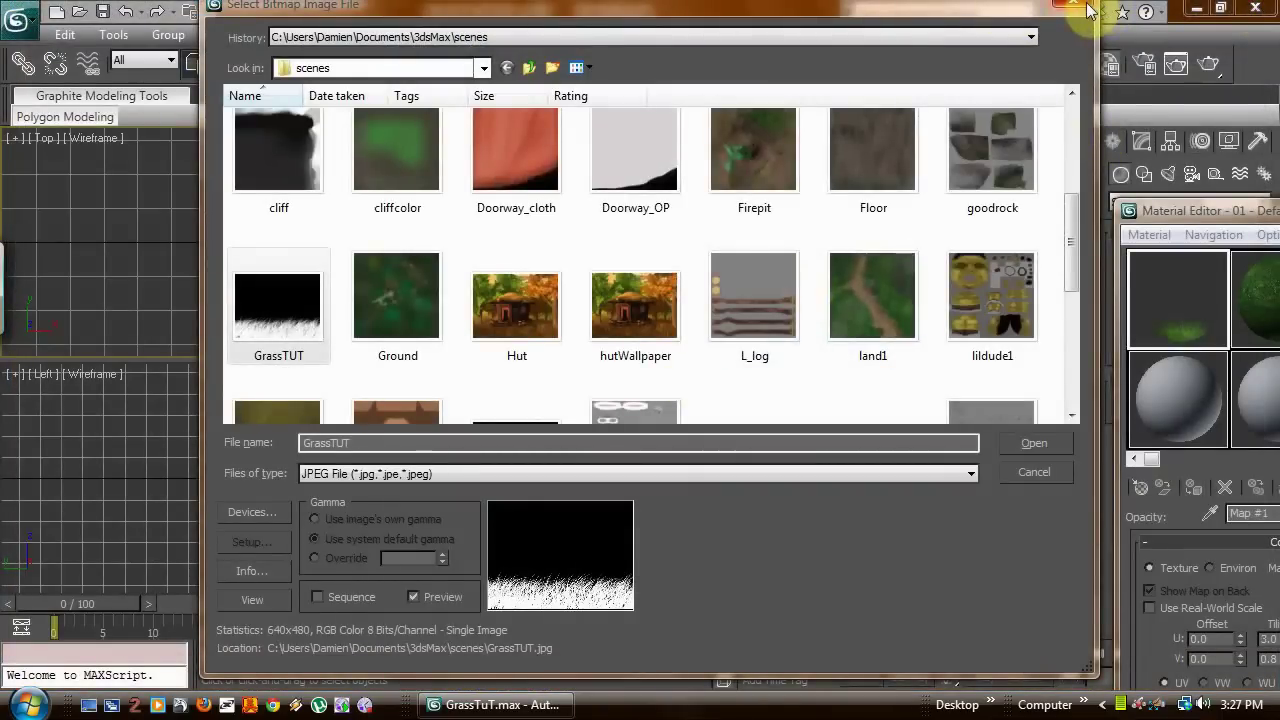
{"action": "left_click", "coordinate": [280, 300]}
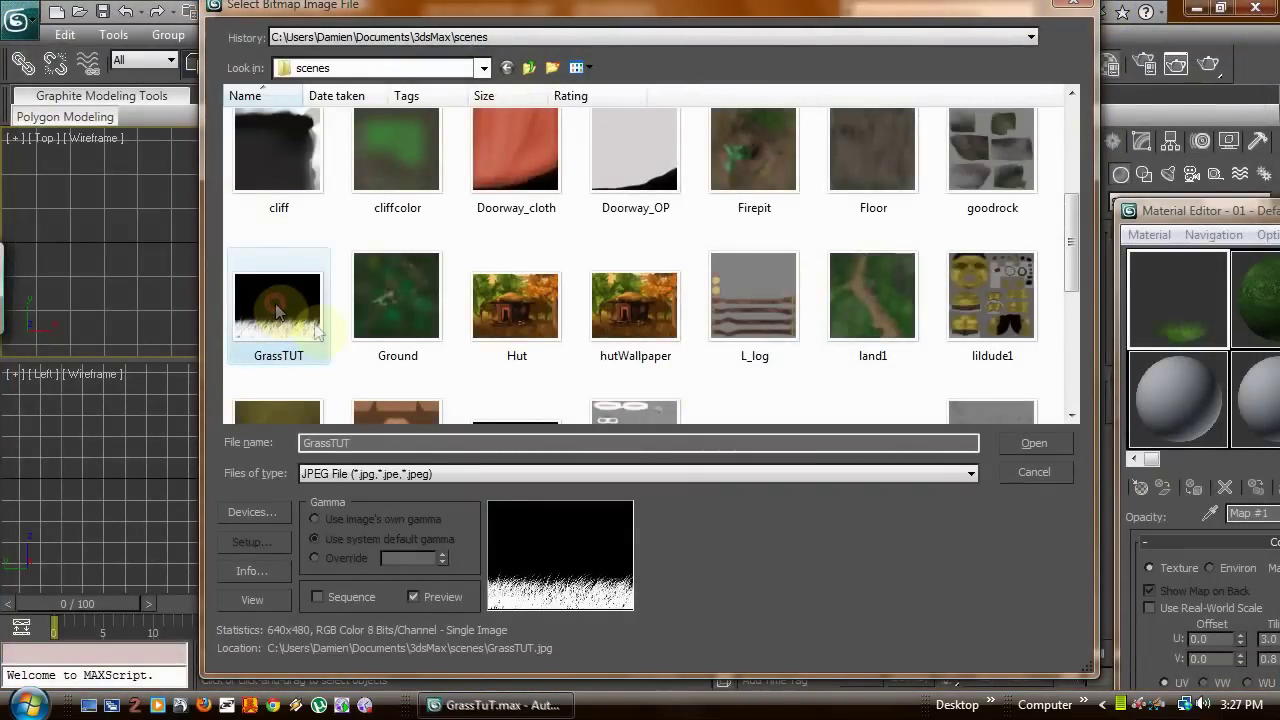
- Load GrassTUT as the opacity bitmap and return to the 01 - Default material level
{"action": "left_click", "coordinate": [1028, 444]}
{"action": "left_click", "coordinate": [1229, 202]}
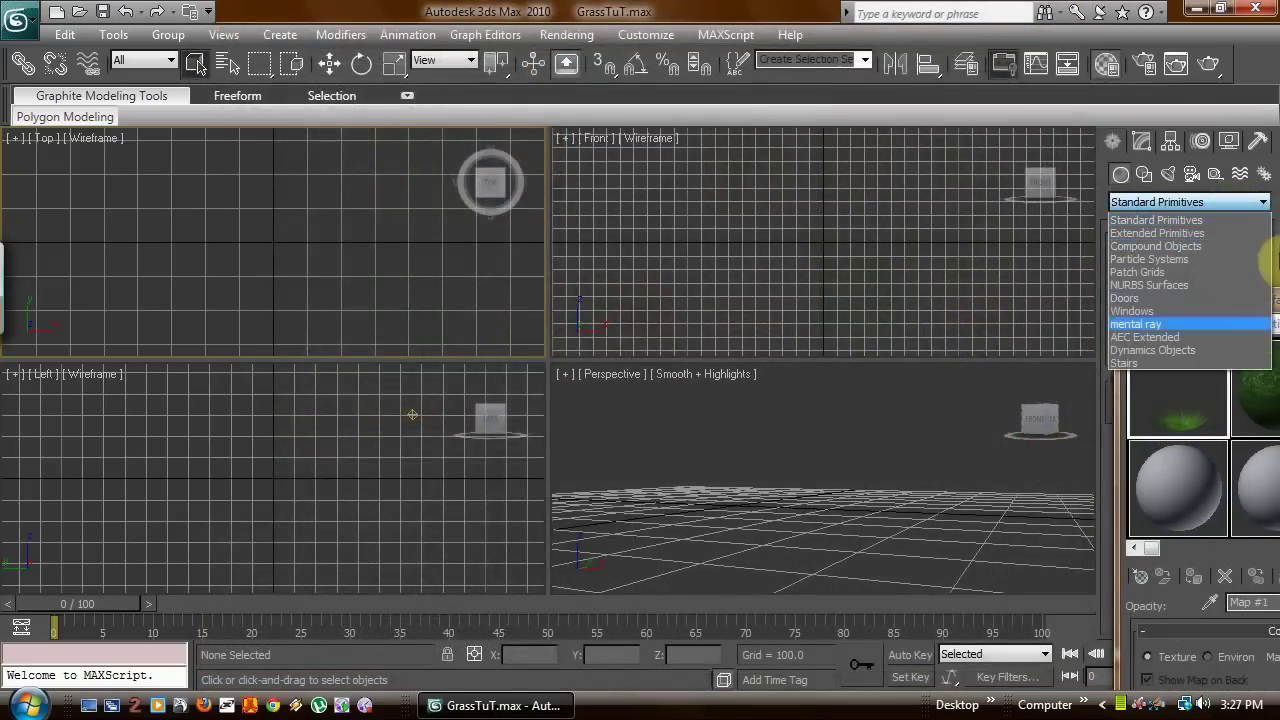
{"action": "left_click_drag", "start_coordinate": [1217, 330], "coordinate": [527, 82]}
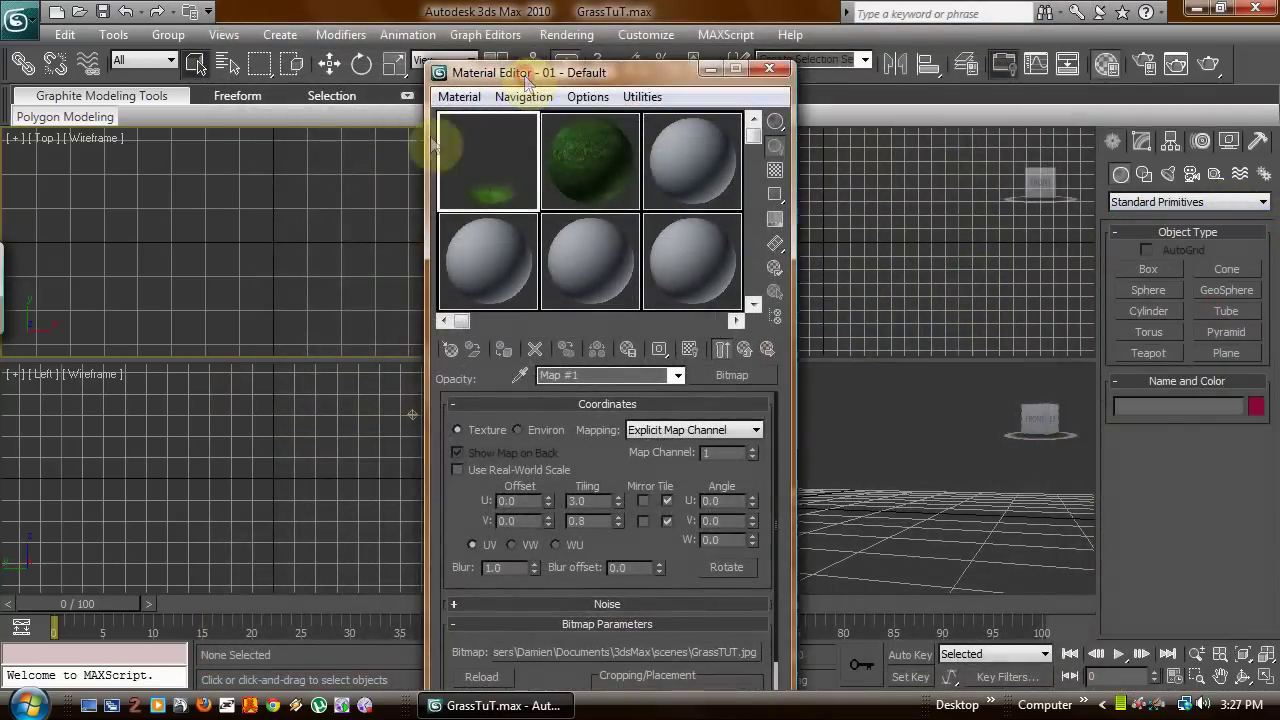
{"action": "left_click", "coordinate": [677, 376]}
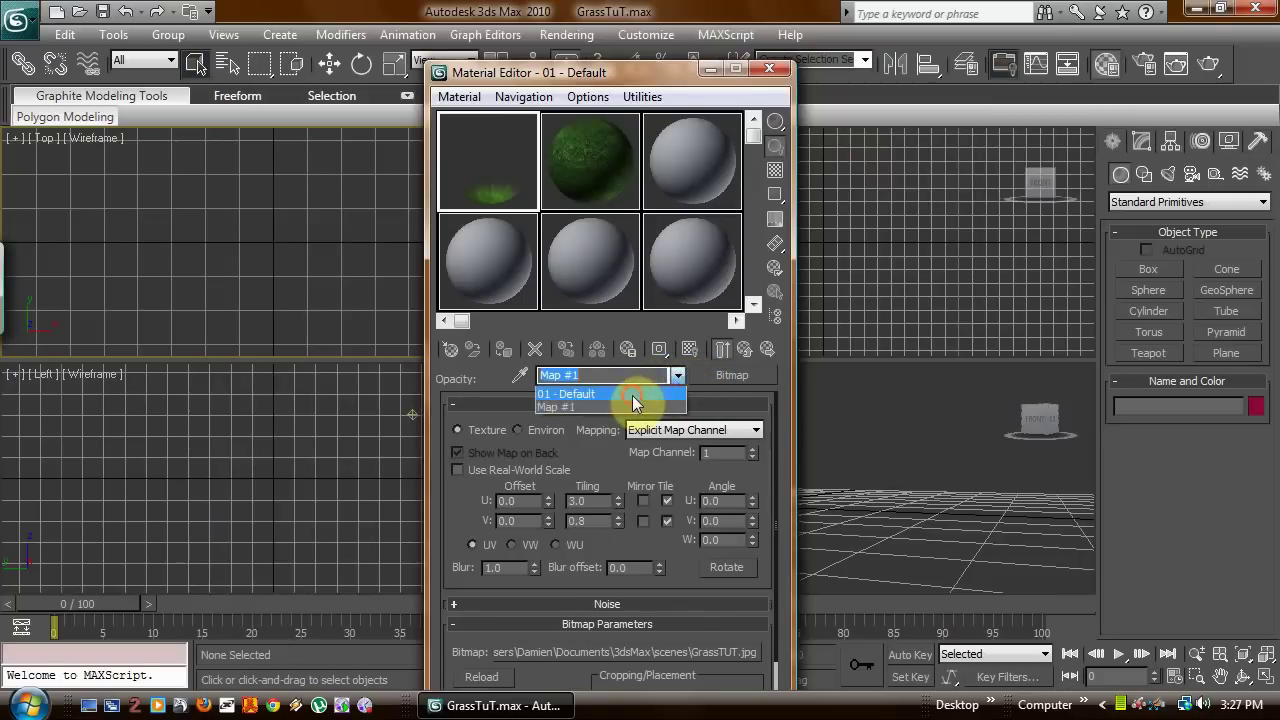
{"action": "left_click", "coordinate": [632, 395]}
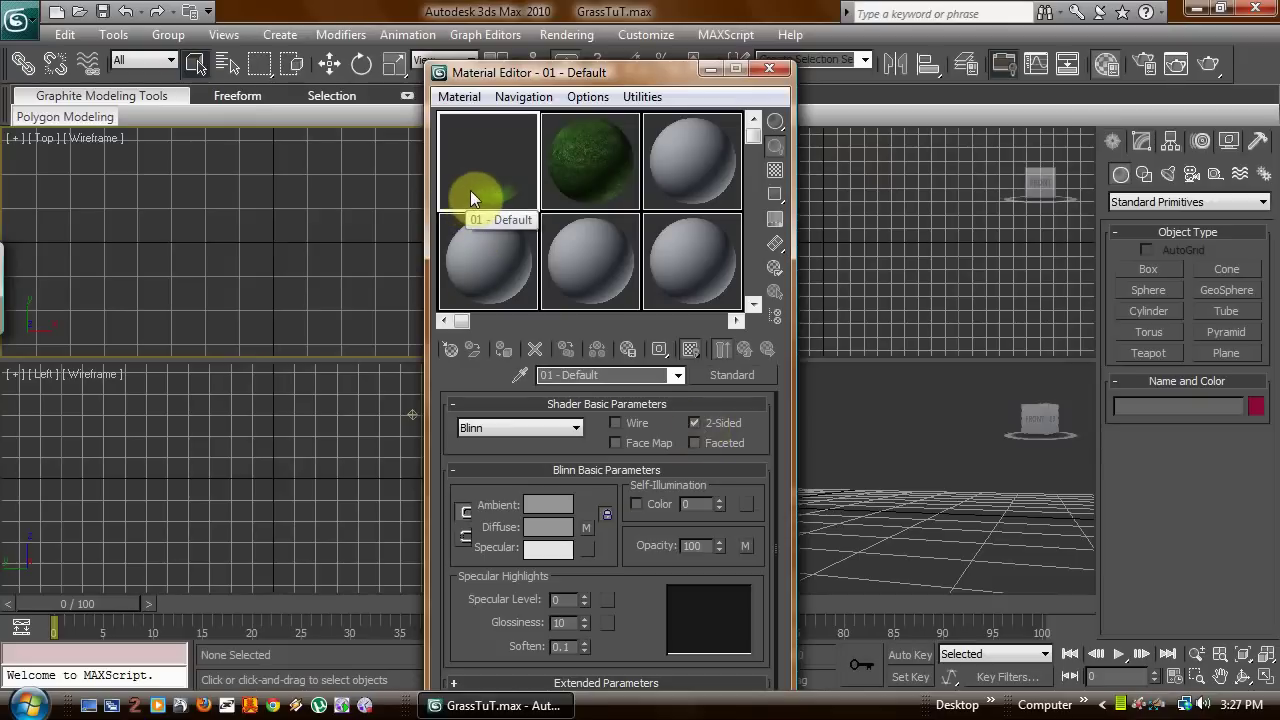
- Inspect the Diffuse Noise map's colours, then minimize the Material Editor
{"action": "left_click", "coordinate": [588, 526]}
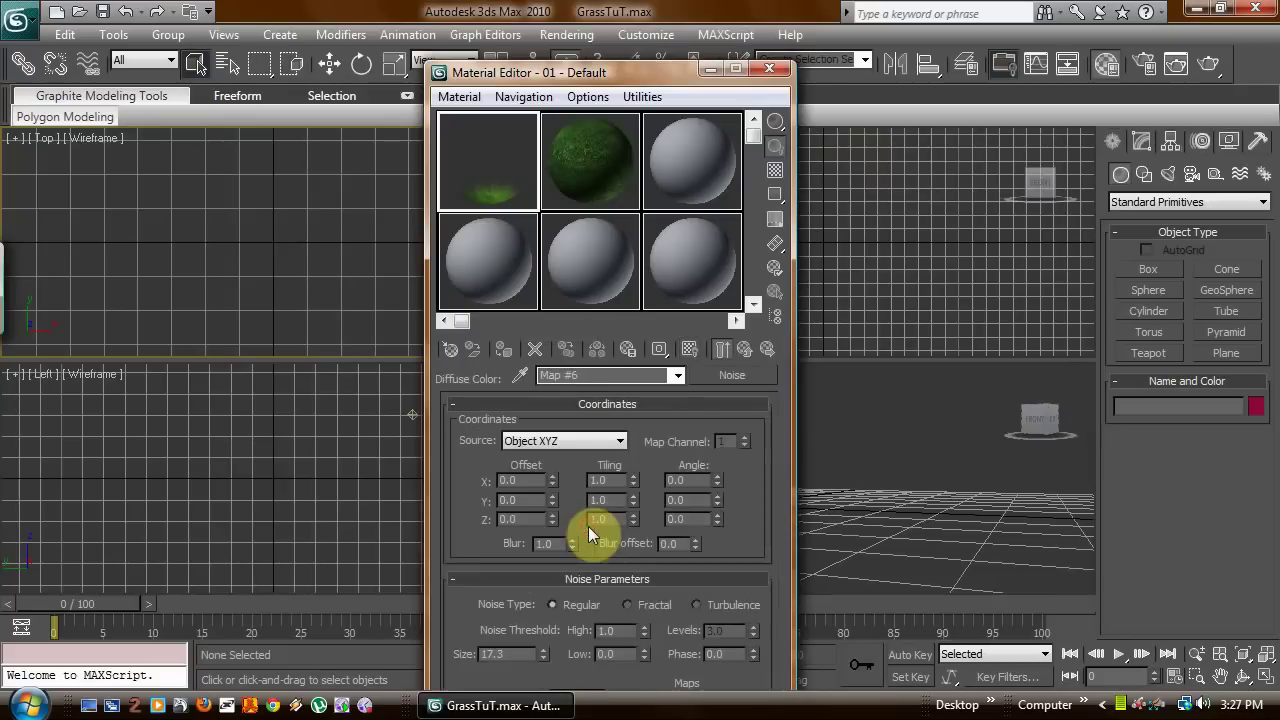
{"action": "left_click", "coordinate": [740, 463]}
{"action": "left_click_drag", "start_coordinate": [543, 71], "coordinate": [545, 4]}
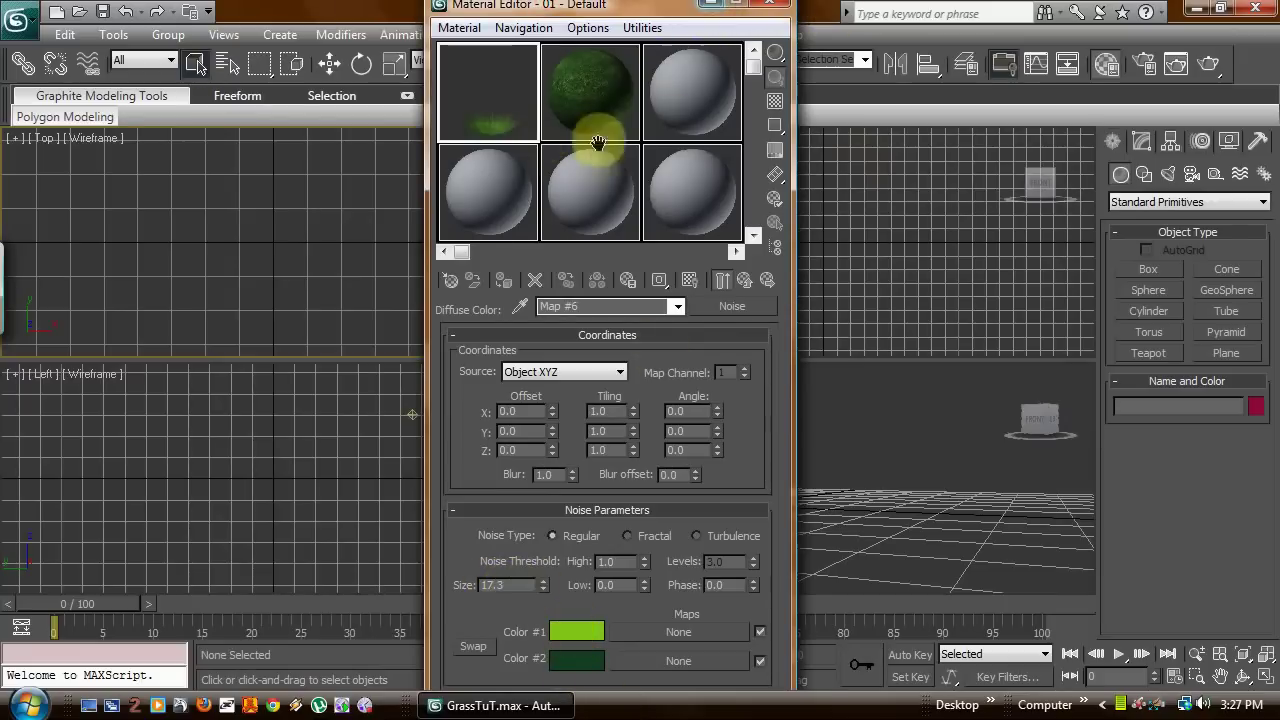
{"action": "left_click", "coordinate": [707, 5]}
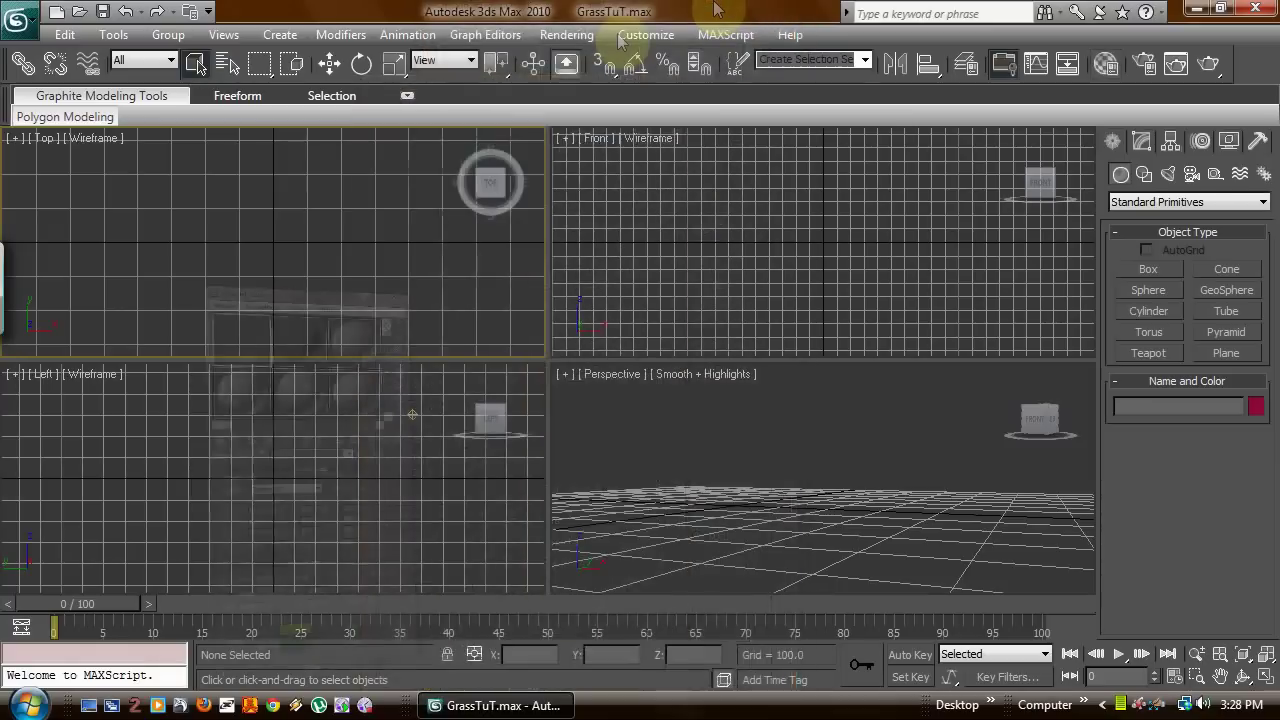
- Draw a flat ground box about 400 × 400 with height -5.904, then open the Material Editor
{"action": "left_click", "coordinate": [275, 36]}
{"action": "mouse_move", "coordinate": [330, 58]}
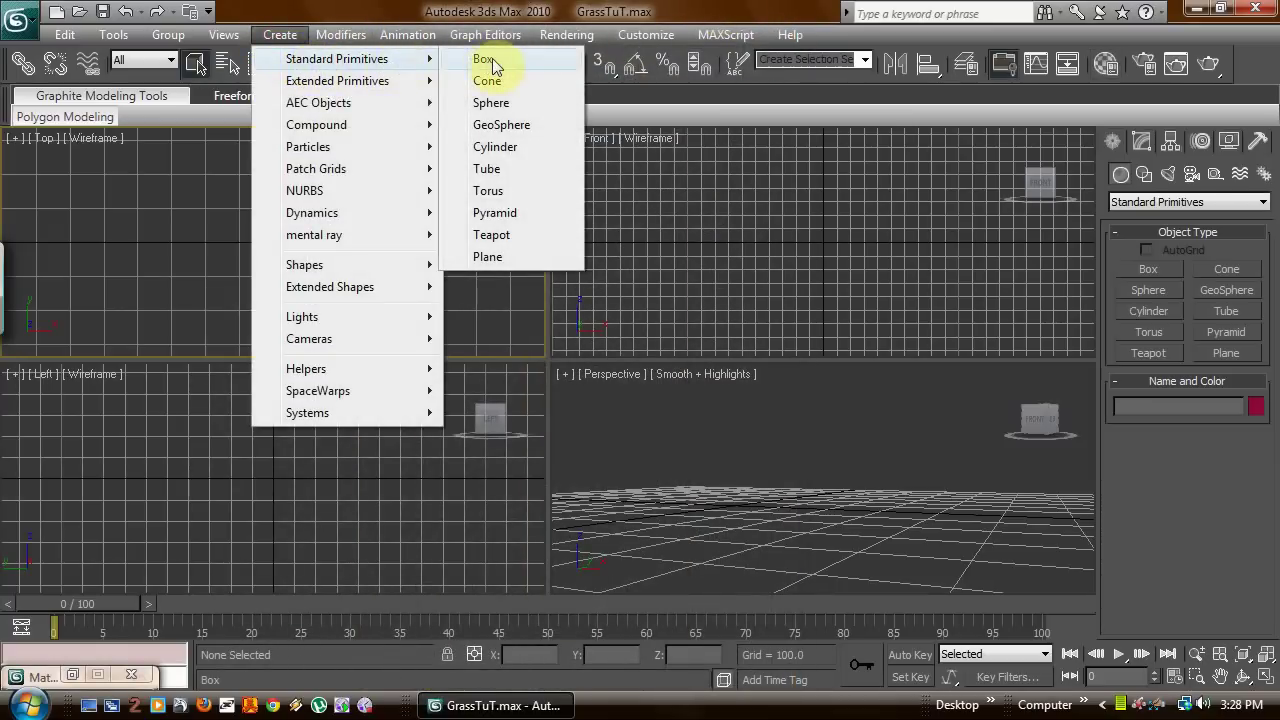
{"action": "left_click", "coordinate": [484, 59]}
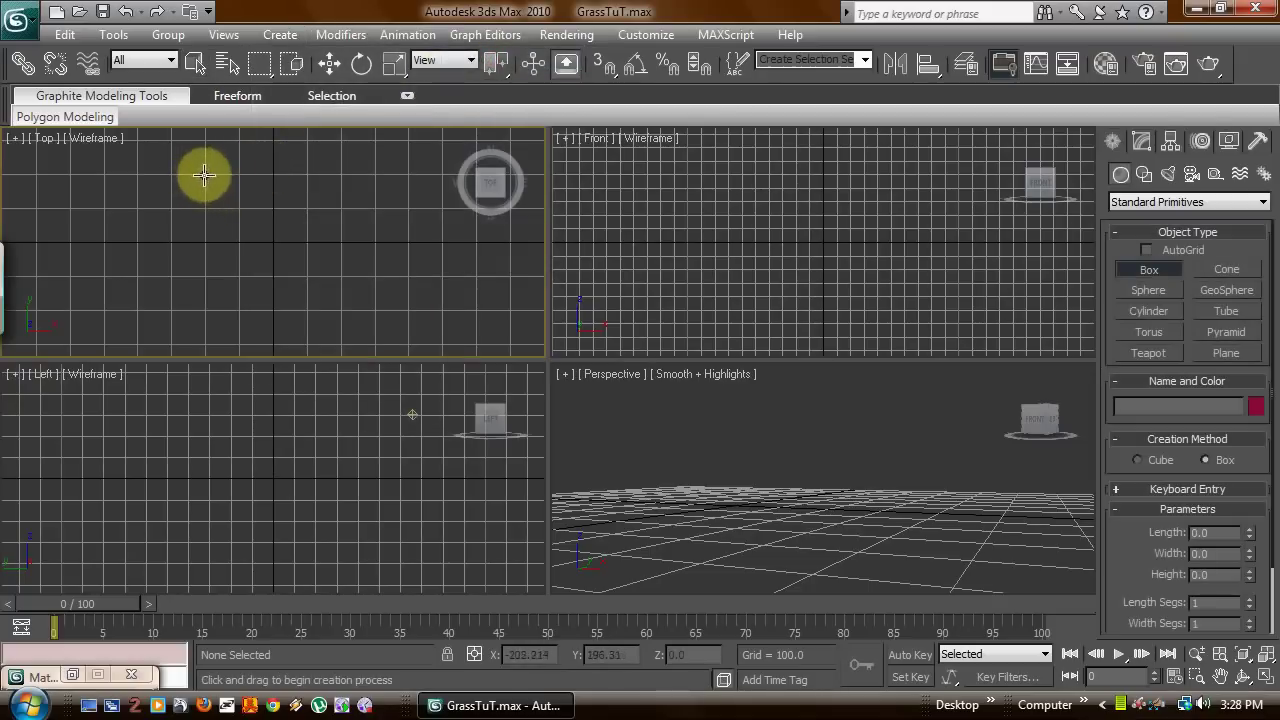
{"action": "left_click_drag", "start_coordinate": [204, 174], "coordinate": [341, 308]}
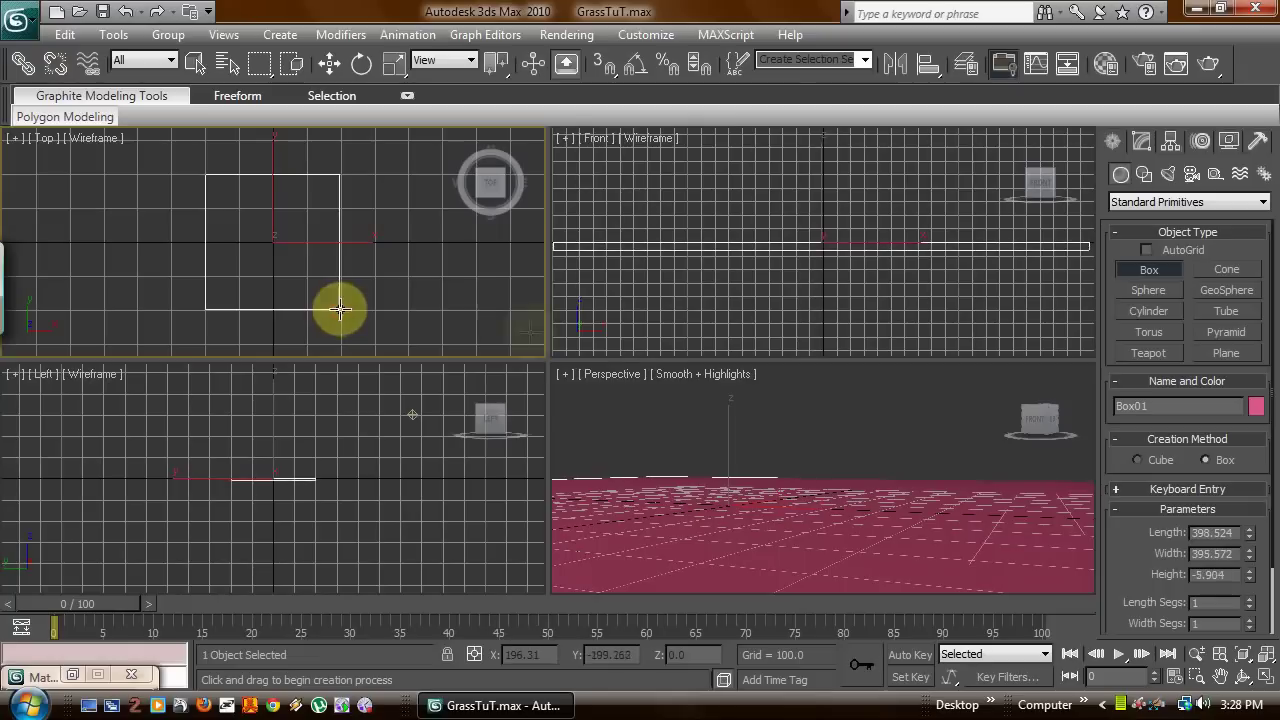
{"action": "left_click", "coordinate": [812, 336]}
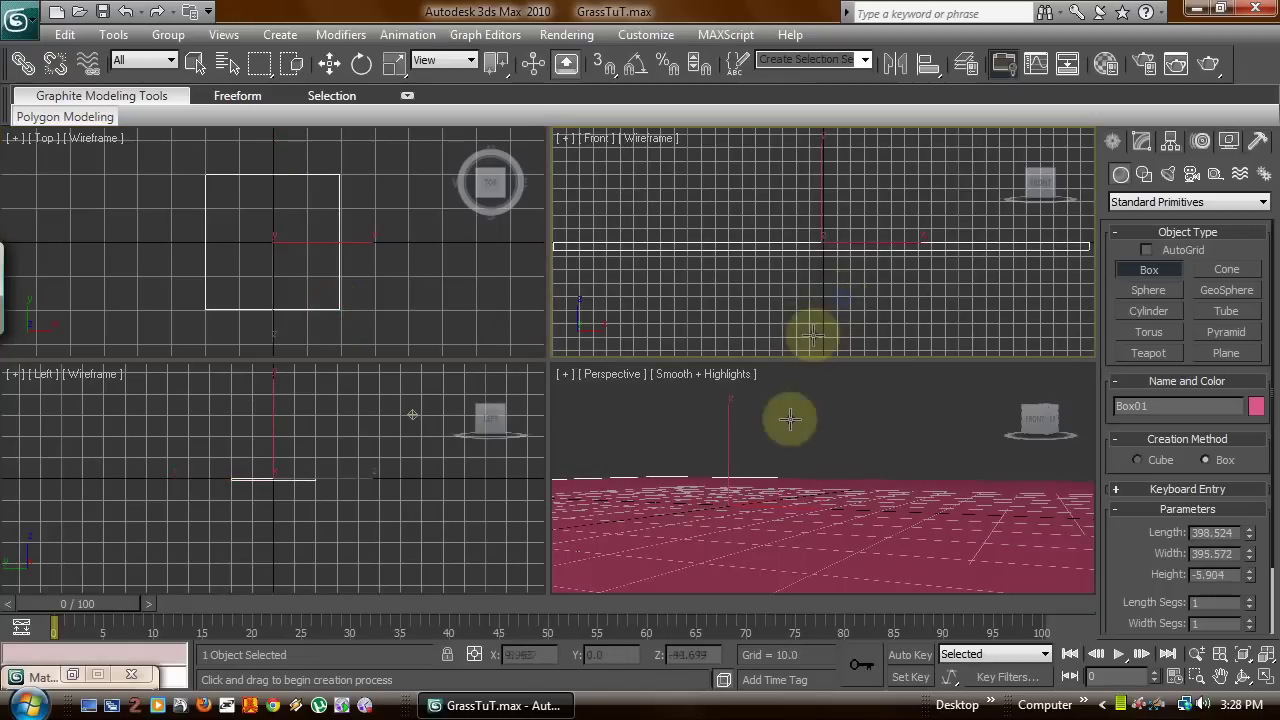
{"action": "left_click", "coordinate": [556, 34]}
{"action": "left_click", "coordinate": [603, 362]}
- Give material 02 a GRASS2.JPG diffuse bitmap and assign it to the ground box
{"action": "left_click", "coordinate": [595, 96]}
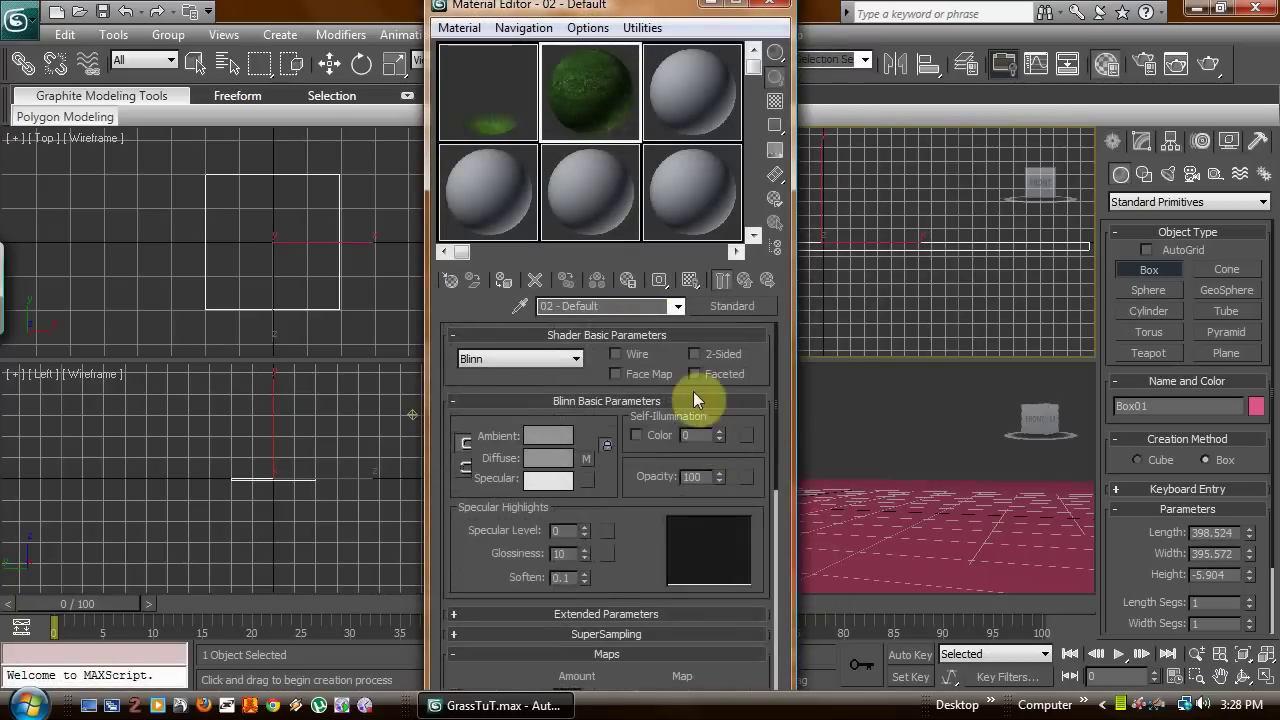
{"action": "left_click", "coordinate": [586, 458]}
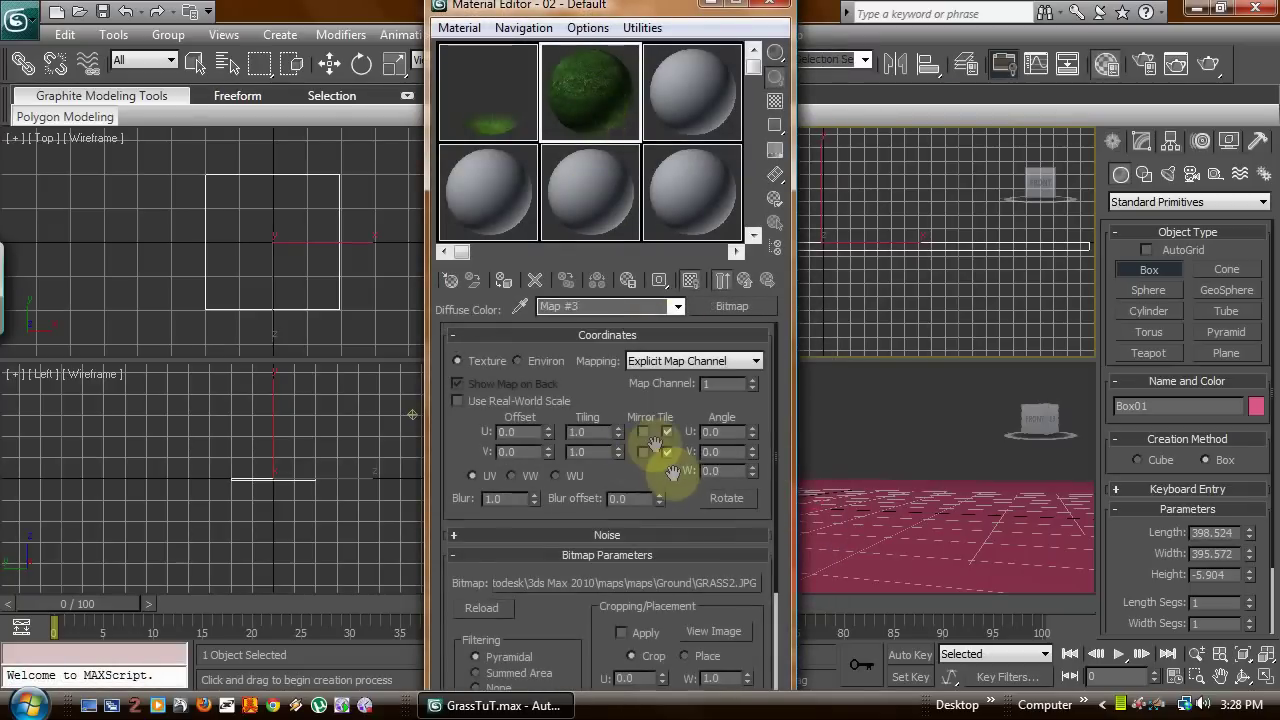
{"action": "left_click", "coordinate": [691, 582]}
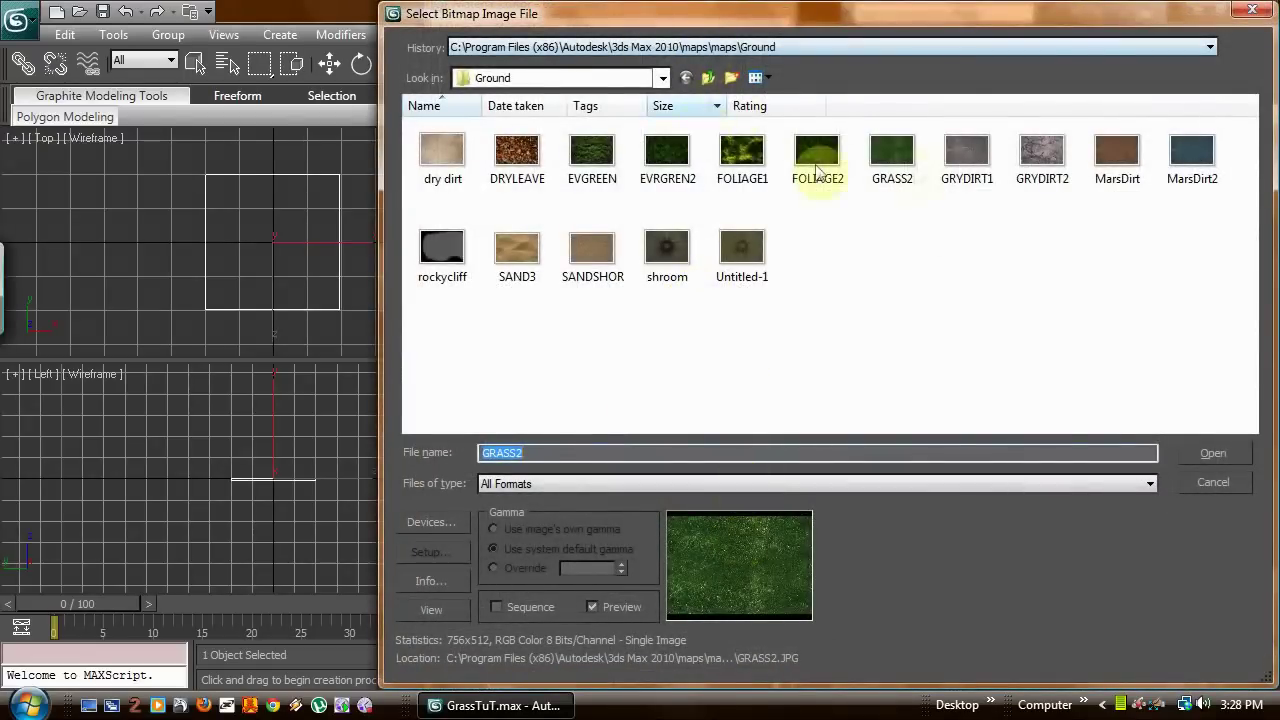
{"action": "left_click", "coordinate": [1257, 12]}
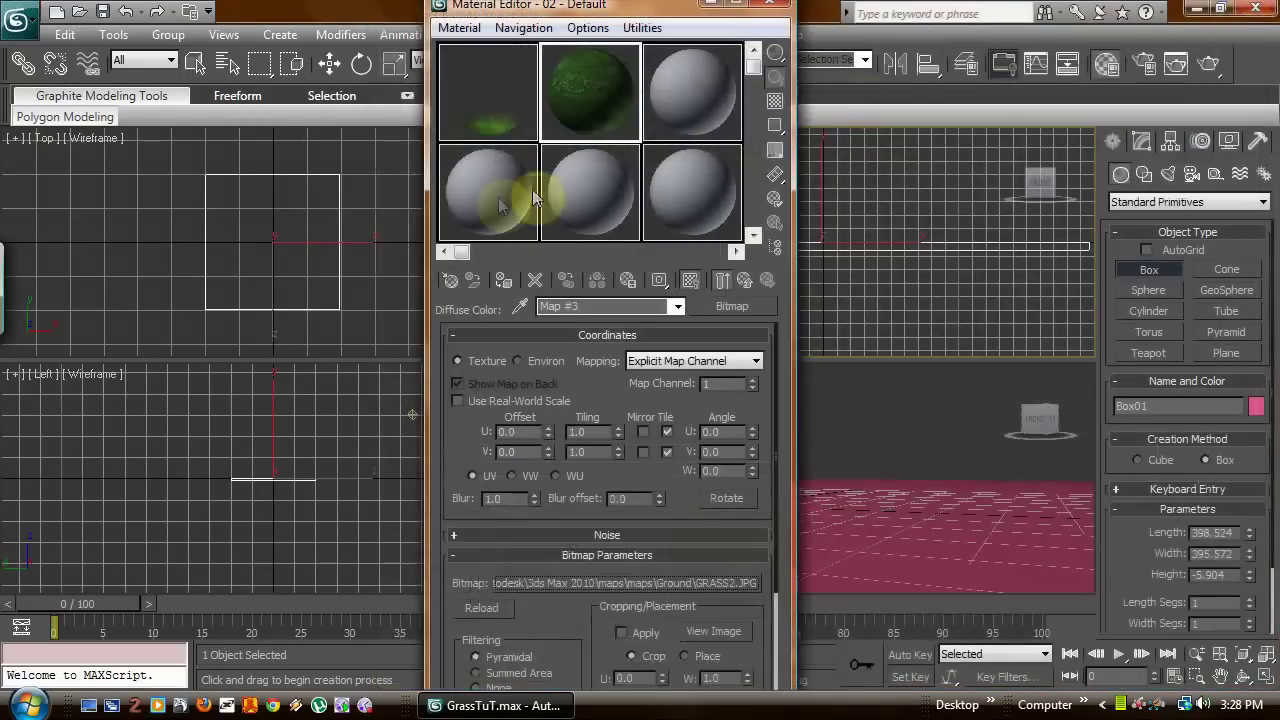
{"action": "left_click", "coordinate": [503, 281]}
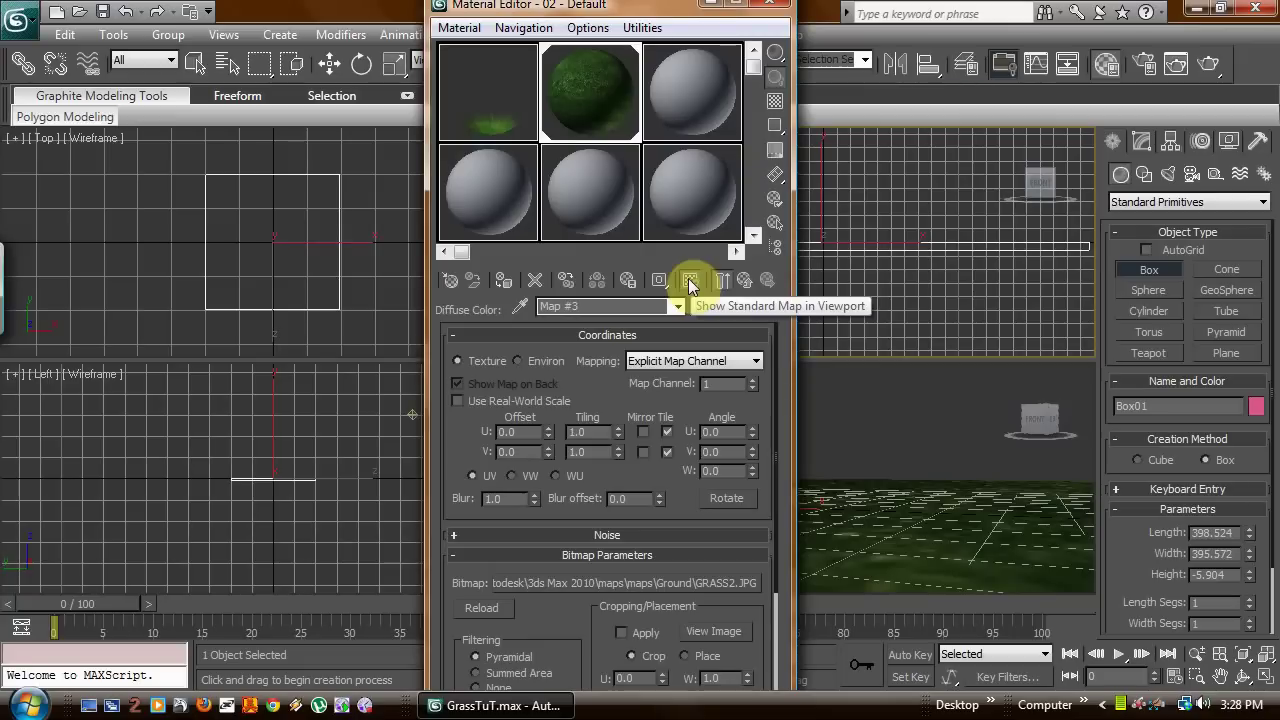
- Minimize the editor and orbit the Perspective view to see the grass-textured ground
{"action": "left_click", "coordinate": [712, 3]}
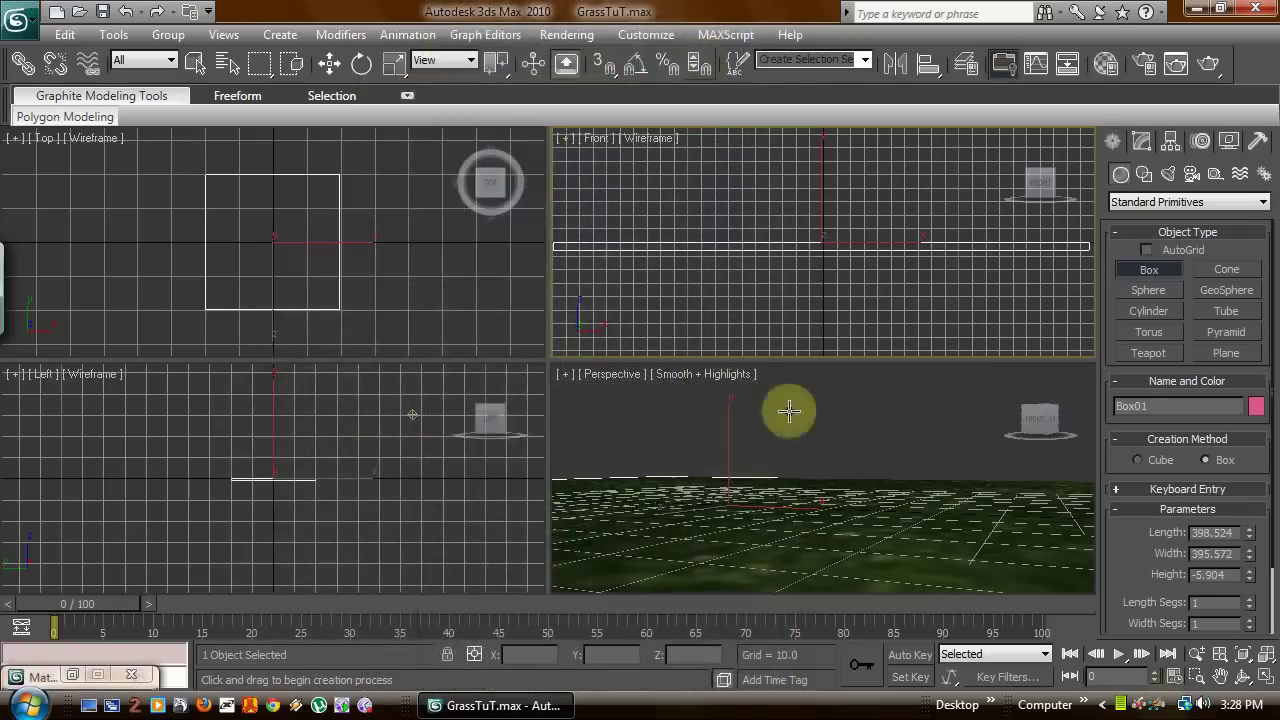
{"action": "left_click", "coordinate": [1245, 678]}
{"action": "left_click", "coordinate": [610, 414]}
{"action": "mouse_move", "coordinate": [834, 474]}
{"action": "left_mouse_down"}
{"action": "mouse_move", "coordinate": [820, 511]}
{"action": "mouse_move", "coordinate": [824, 497]}
{"action": "left_mouse_up"}
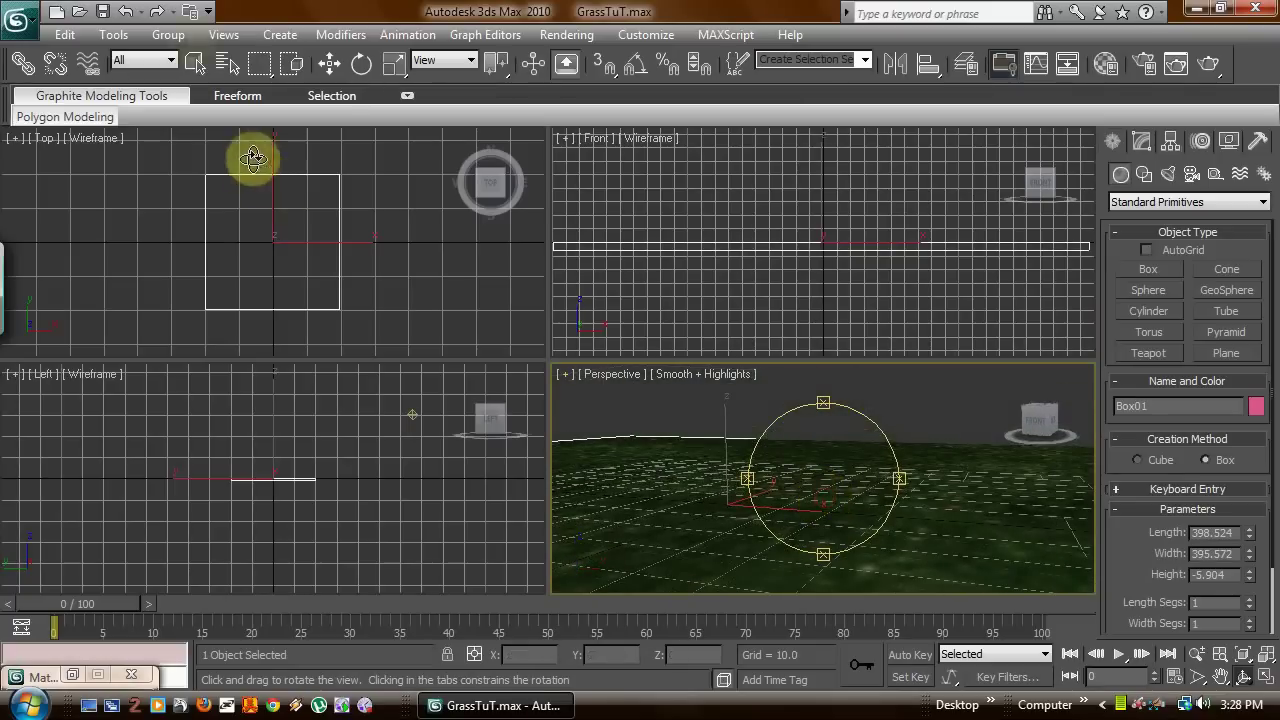
- Create an upright plane in the Front view and zoom the Perspective view out
{"action": "left_click", "coordinate": [280, 34]}
{"action": "left_click", "coordinate": [341, 34]}
{"action": "mouse_move", "coordinate": [270, 36]}
{"action": "mouse_move", "coordinate": [300, 60]}
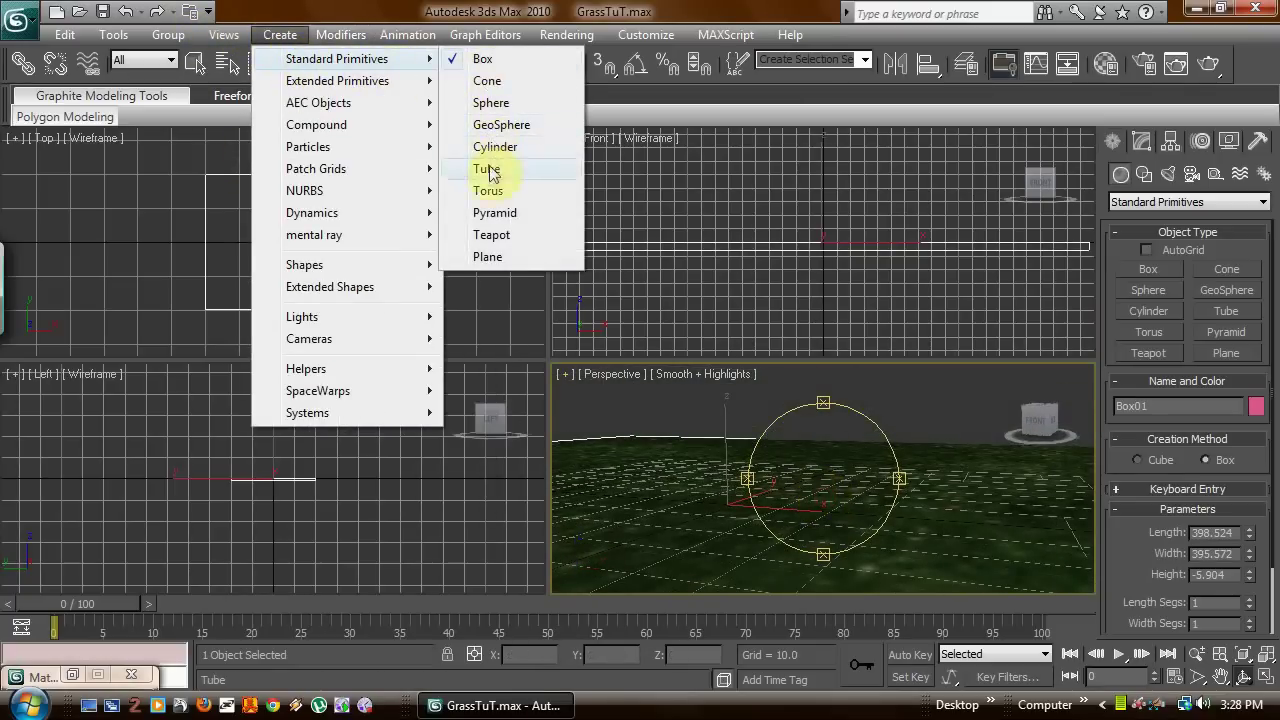
{"action": "left_click", "coordinate": [488, 256]}
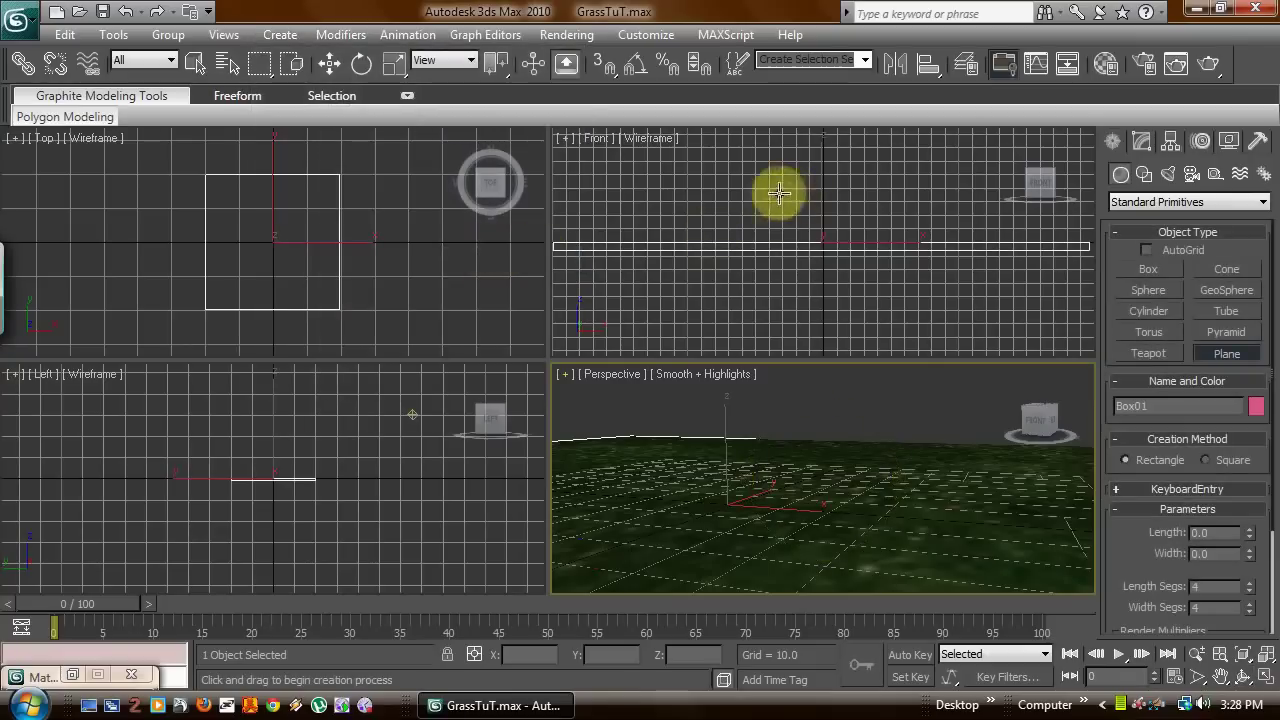
{"action": "left_click_drag", "start_coordinate": [764, 195], "coordinate": [899, 242]}
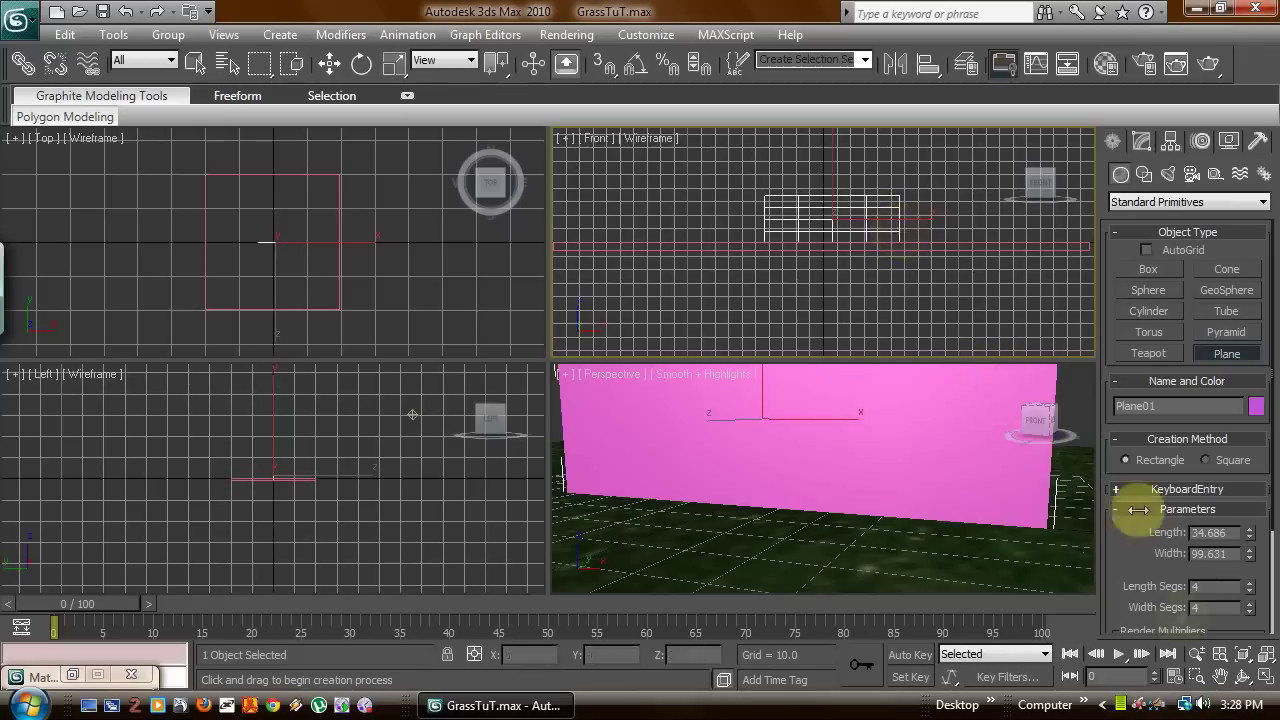
{"action": "left_click", "coordinate": [1196, 654]}
{"action": "left_click_drag", "start_coordinate": [697, 386], "coordinate": [789, 497]}
- Scale the plane uniformly to 45% and move it down onto the ground
{"action": "right_click", "coordinate": [920, 445]}
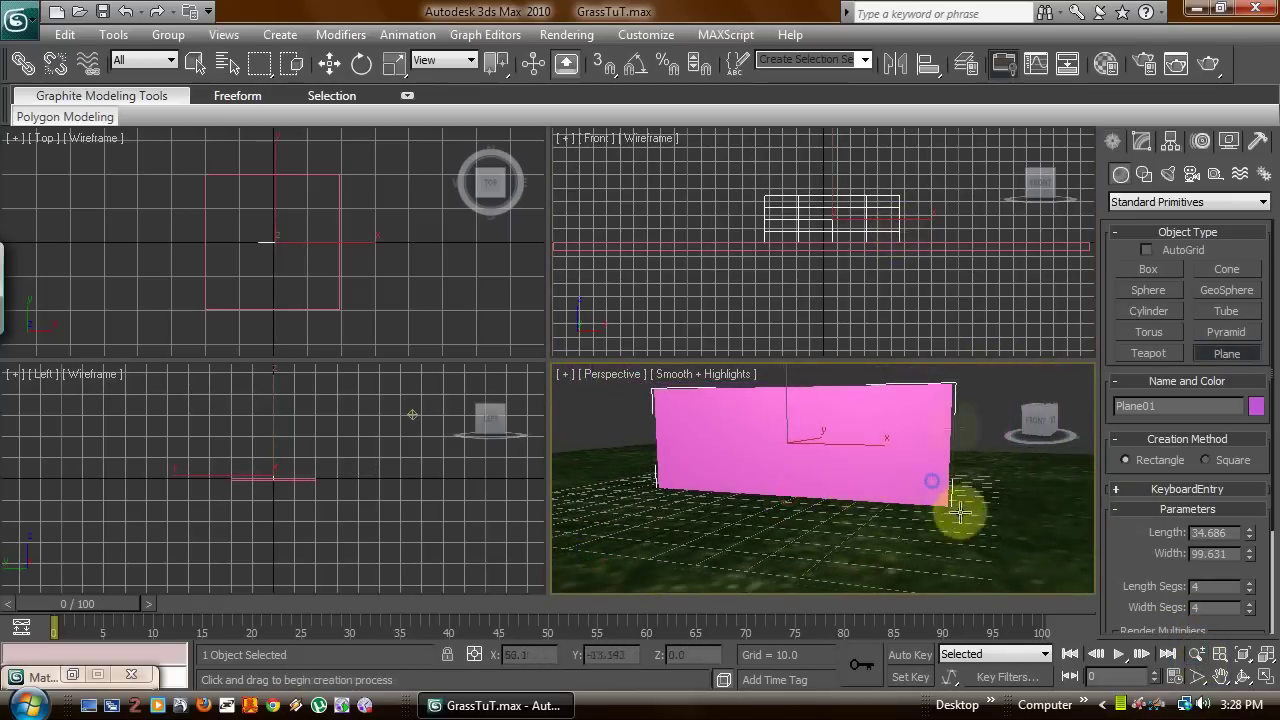
{"action": "right_click", "coordinate": [808, 438]}
{"action": "right_click", "coordinate": [812, 450]}
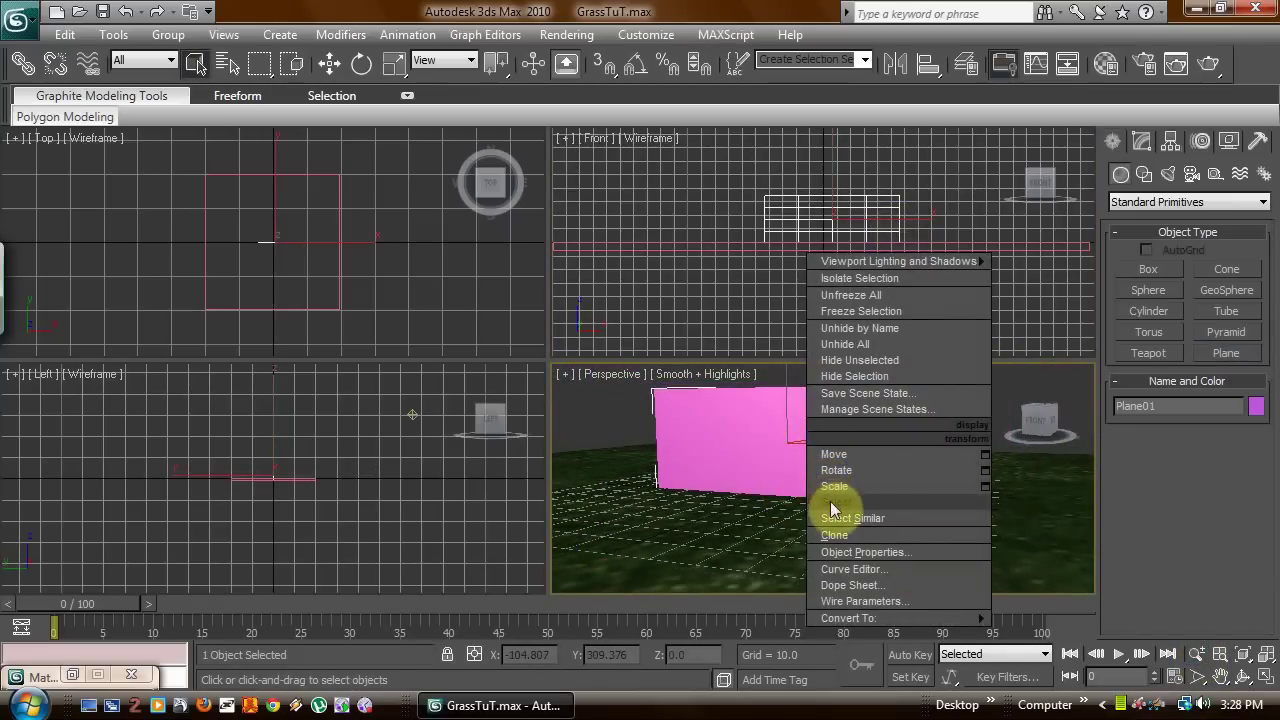
{"action": "left_click", "coordinate": [834, 487]}
{"action": "left_click_drag", "start_coordinate": [785, 431], "coordinate": [788, 569]}
{"action": "right_click", "coordinate": [805, 448]}
{"action": "left_click", "coordinate": [824, 463]}
{"action": "mouse_move", "coordinate": [783, 400]}
{"action": "left_mouse_down"}
{"action": "mouse_move", "coordinate": [777, 380]}
{"action": "mouse_move", "coordinate": [777, 429]}
{"action": "mouse_move", "coordinate": [787, 410]}
{"action": "left_mouse_up"}
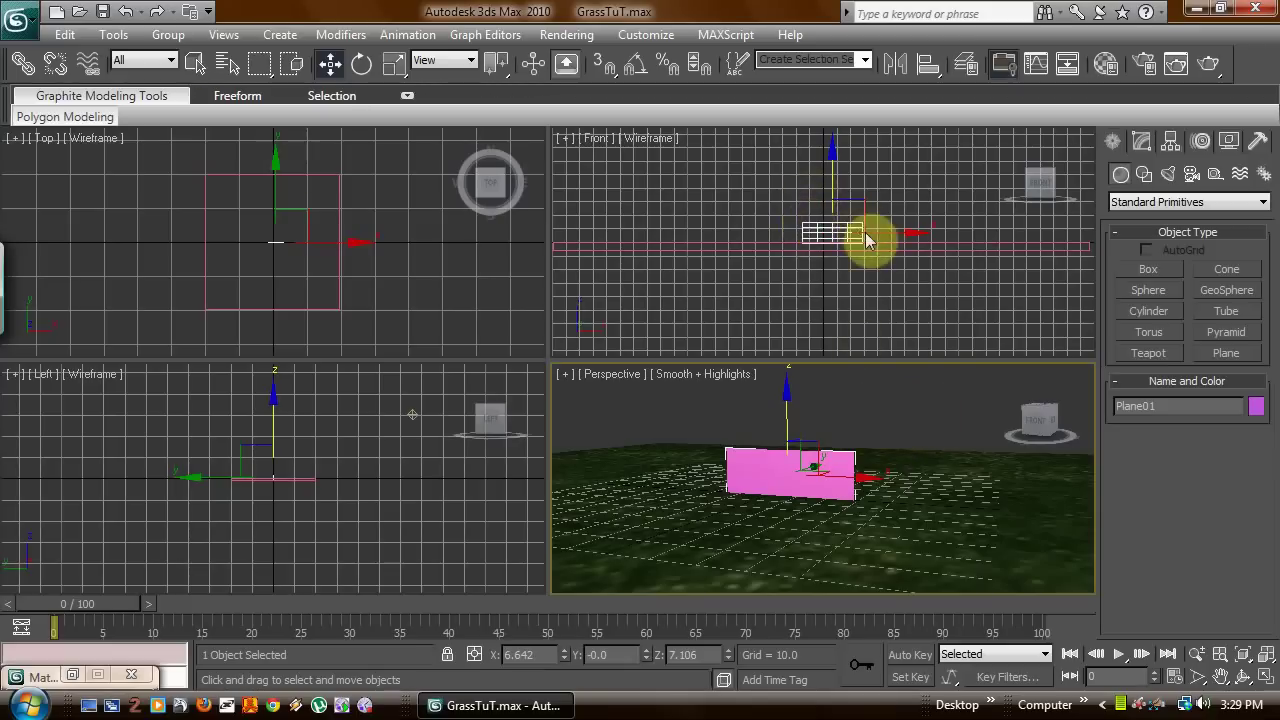
- Set Plane01's Length Segs and Width Segs to 1, leaving 2 faces
{"action": "left_click", "coordinate": [1142, 141]}
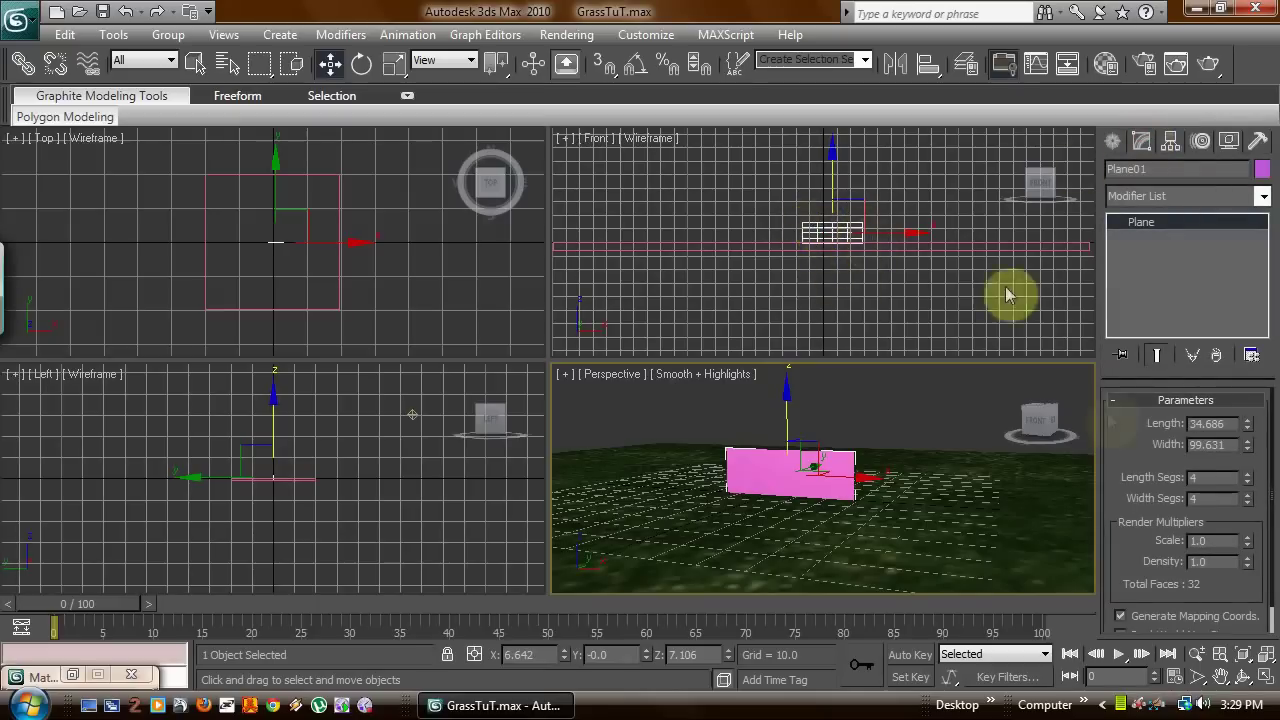
{"action": "left_click_drag", "start_coordinate": [1247, 483], "coordinate": [1248, 587]}
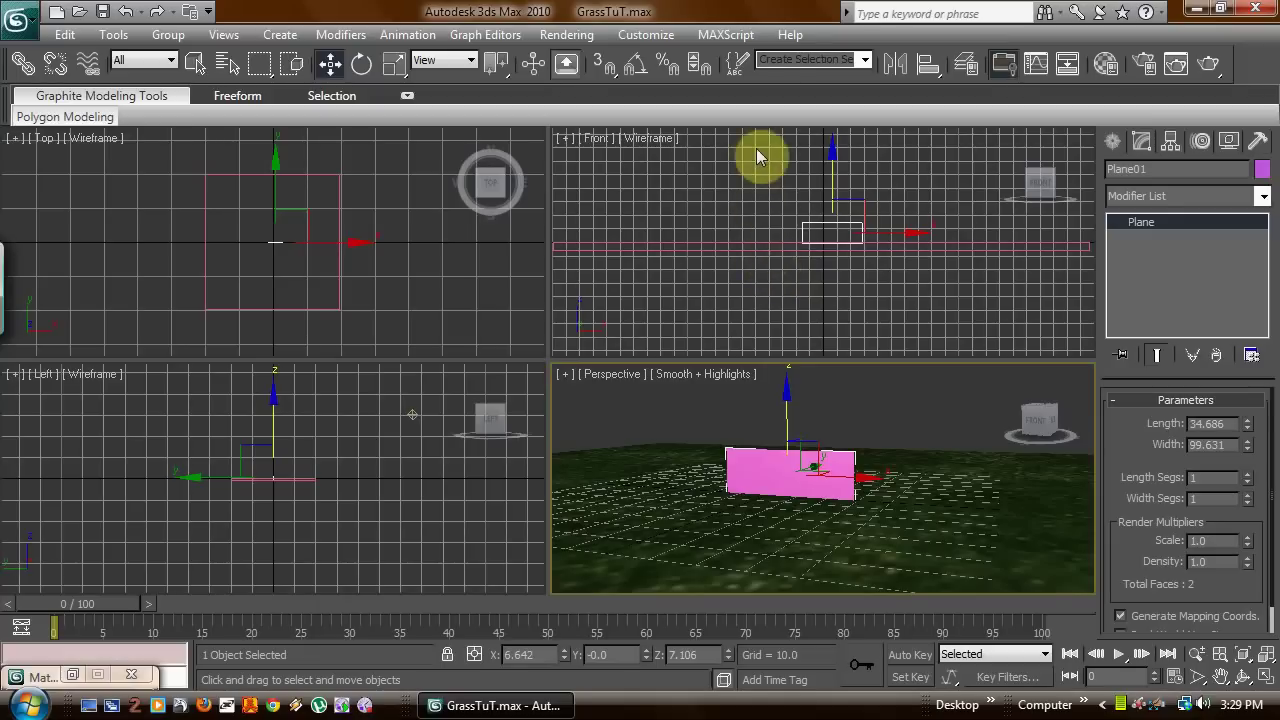
- Assign the 01 - Default grass material to Plane01 and close the Material Editor
{"action": "left_click", "coordinate": [582, 38]}
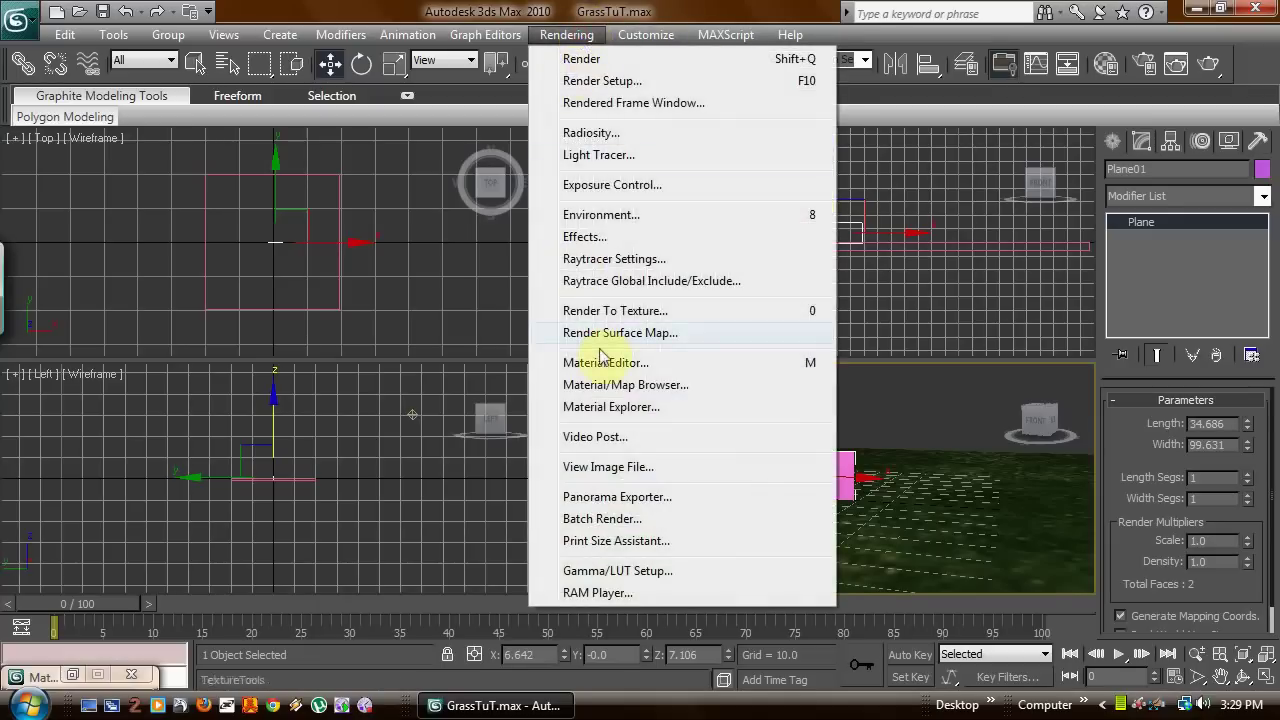
{"action": "left_click", "coordinate": [601, 361]}
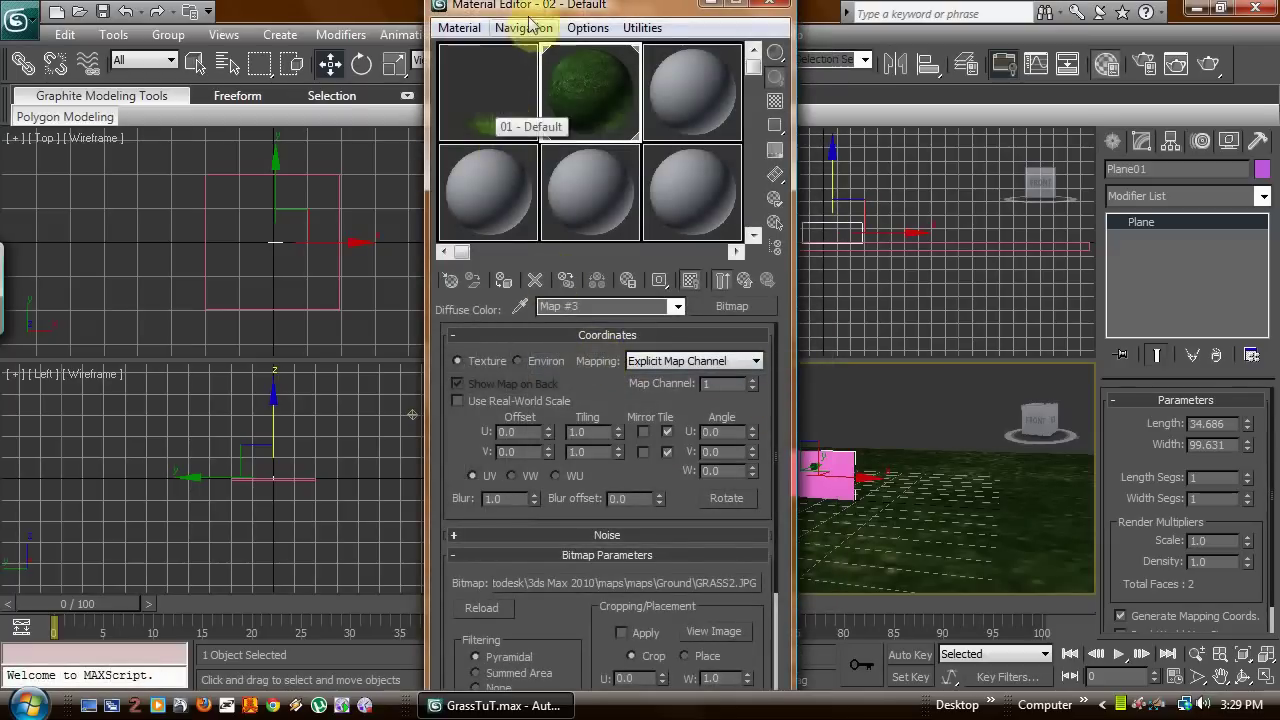
{"action": "left_click_drag", "start_coordinate": [505, 5], "coordinate": [368, 37]}
{"action": "left_click", "coordinate": [350, 143]}
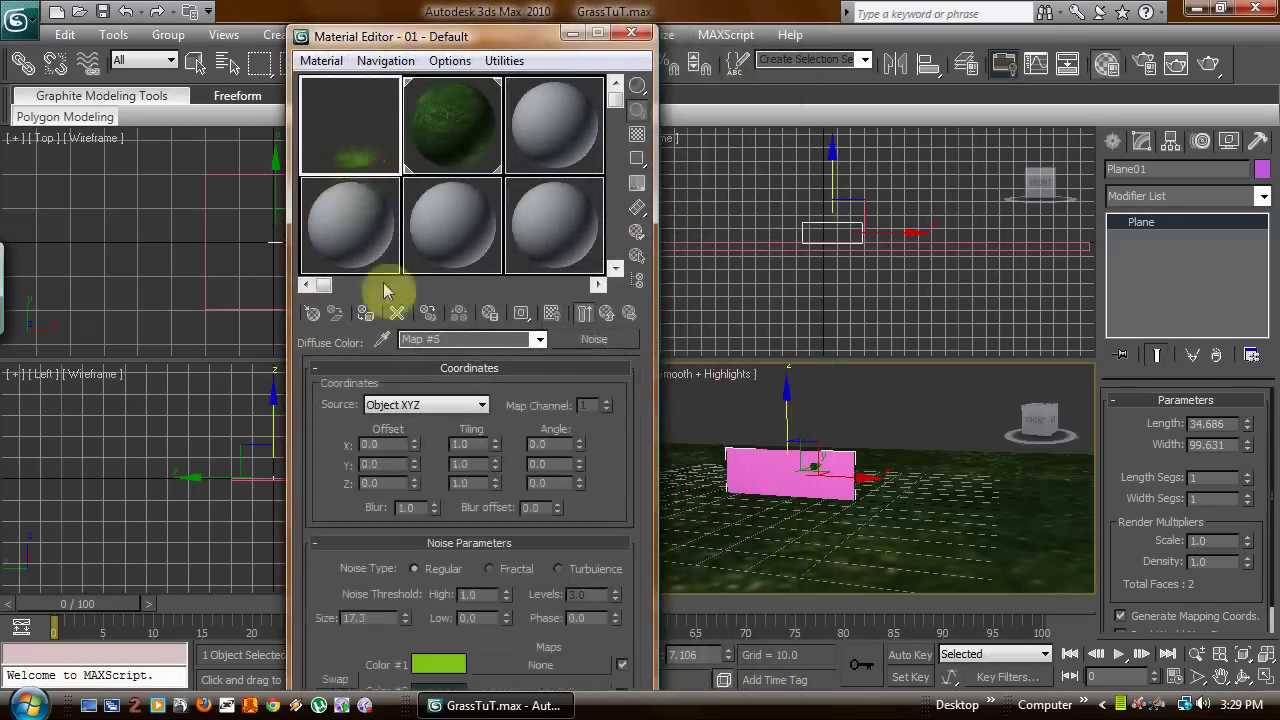
{"action": "left_click", "coordinate": [366, 316]}
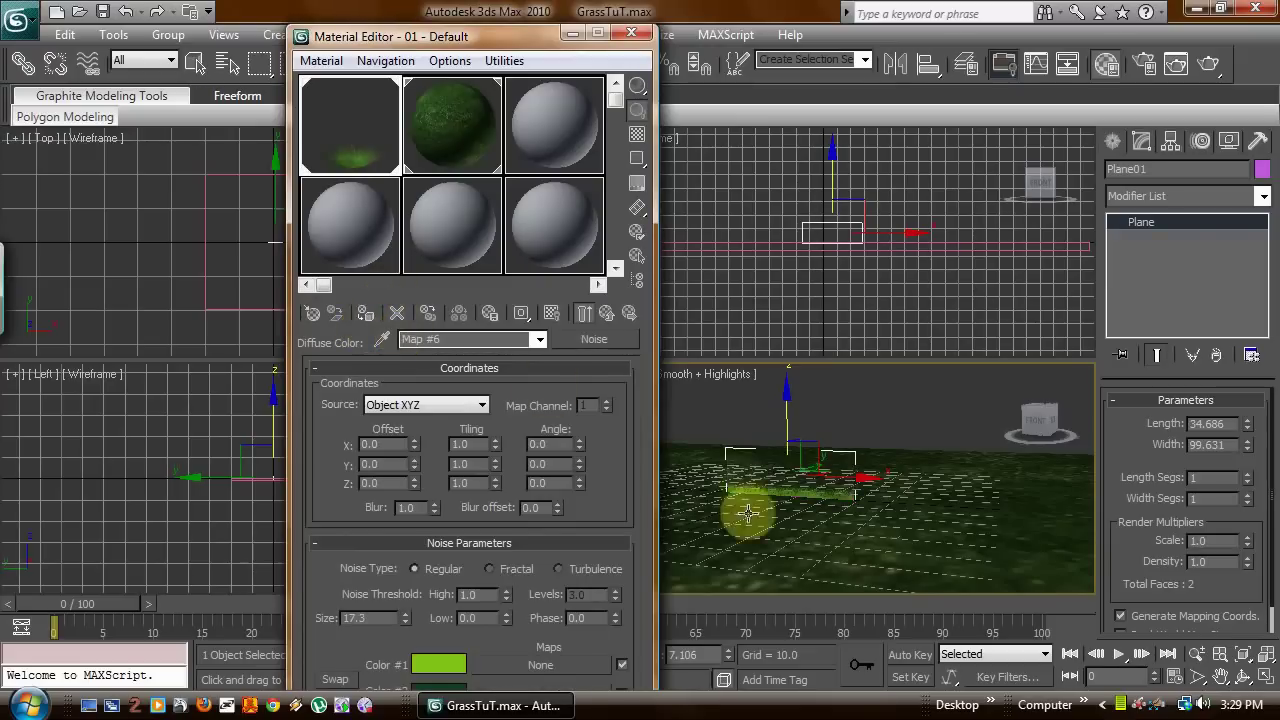
{"action": "left_click", "coordinate": [632, 36]}
- Maximize the Perspective viewport and orbit around the grass plane
{"action": "left_click", "coordinate": [1265, 681]}
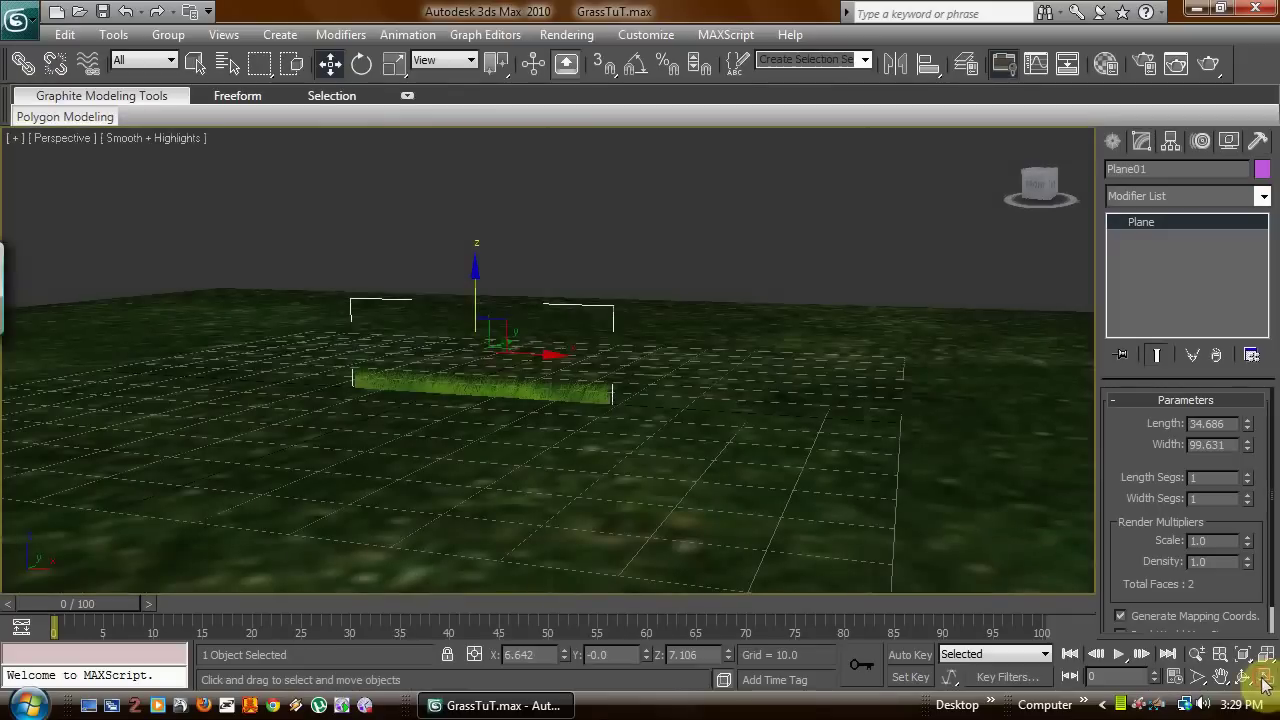
{"action": "left_click", "coordinate": [1243, 677]}
{"action": "left_click_drag", "start_coordinate": [561, 383], "coordinate": [632, 374]}
- Non-uniformly scale the grass plane to 69% along X
{"action": "right_click", "coordinate": [632, 374]}
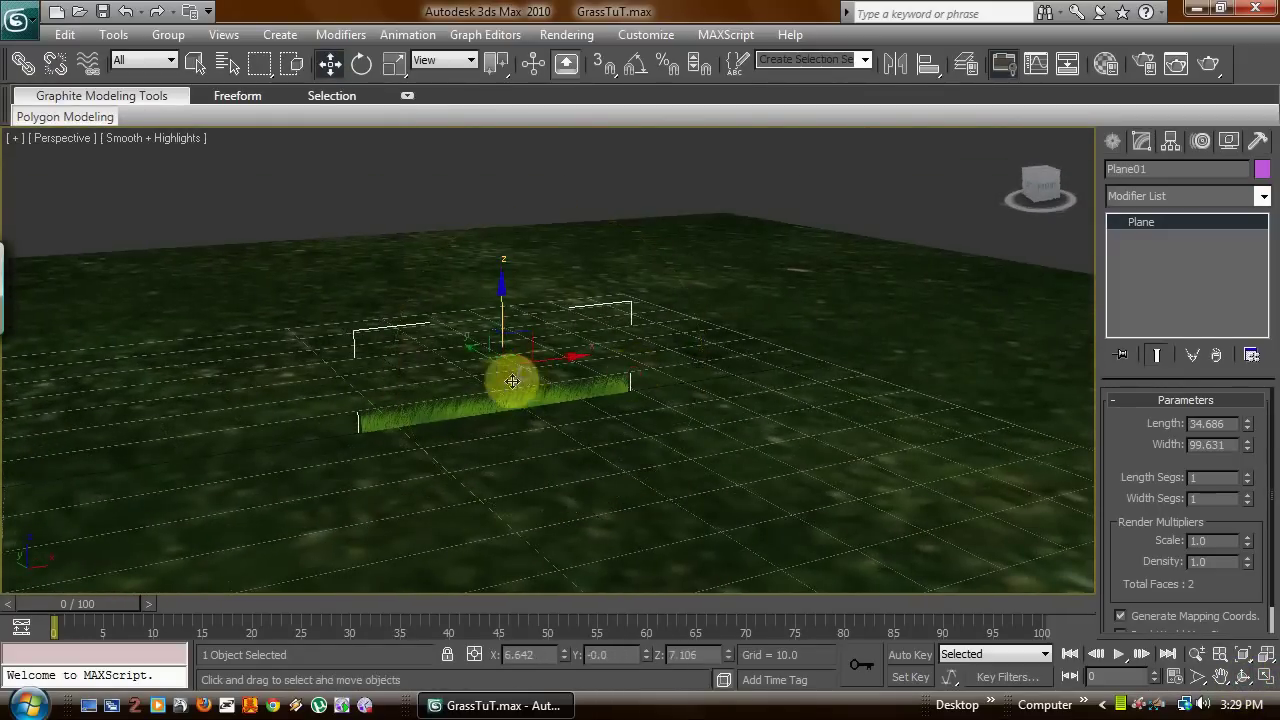
{"action": "right_click", "coordinate": [514, 370]}
{"action": "left_click", "coordinate": [576, 395]}
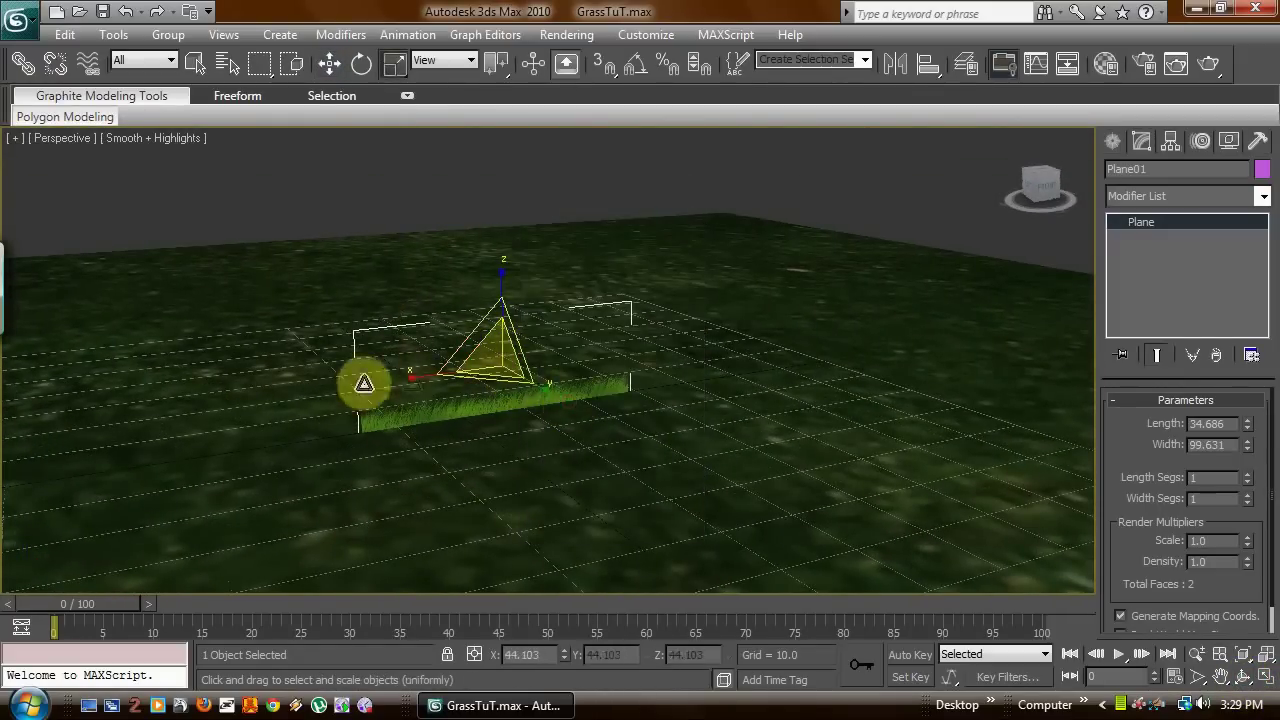
{"action": "key", "text": "r"}
{"action": "left_click_drag", "start_coordinate": [411, 380], "coordinate": [507, 250]}
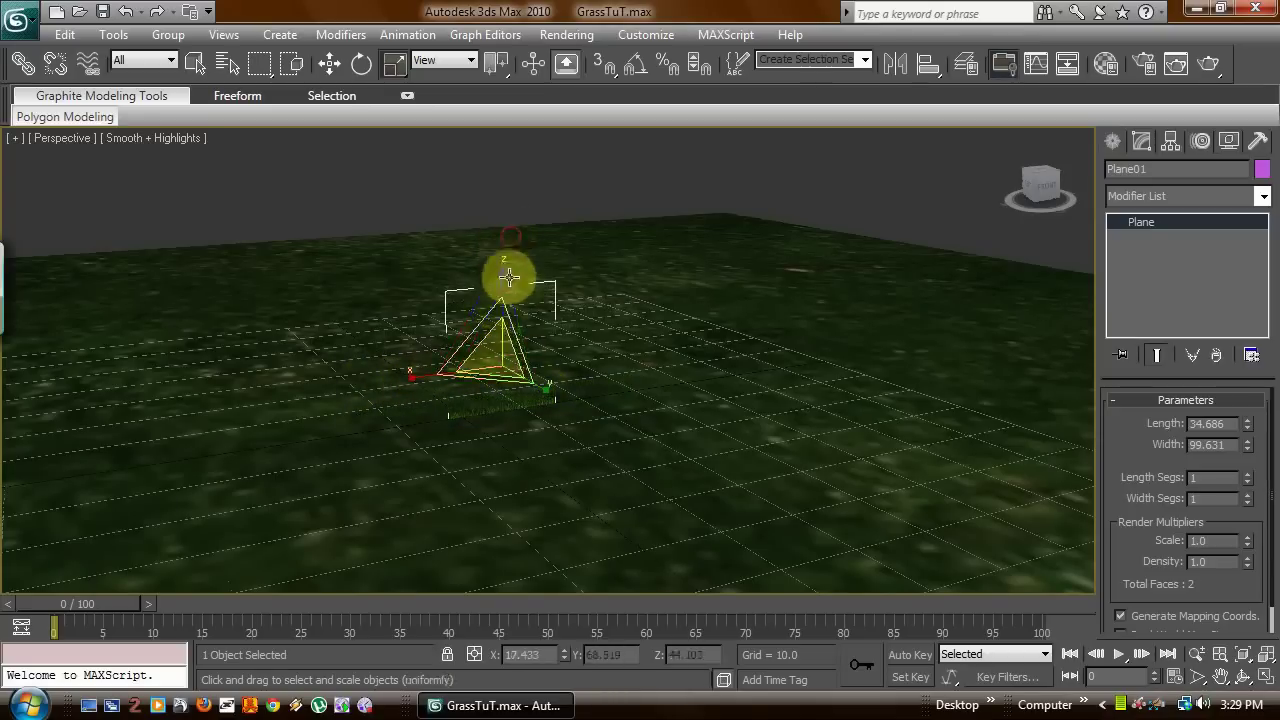
{"action": "key", "text": "w"}
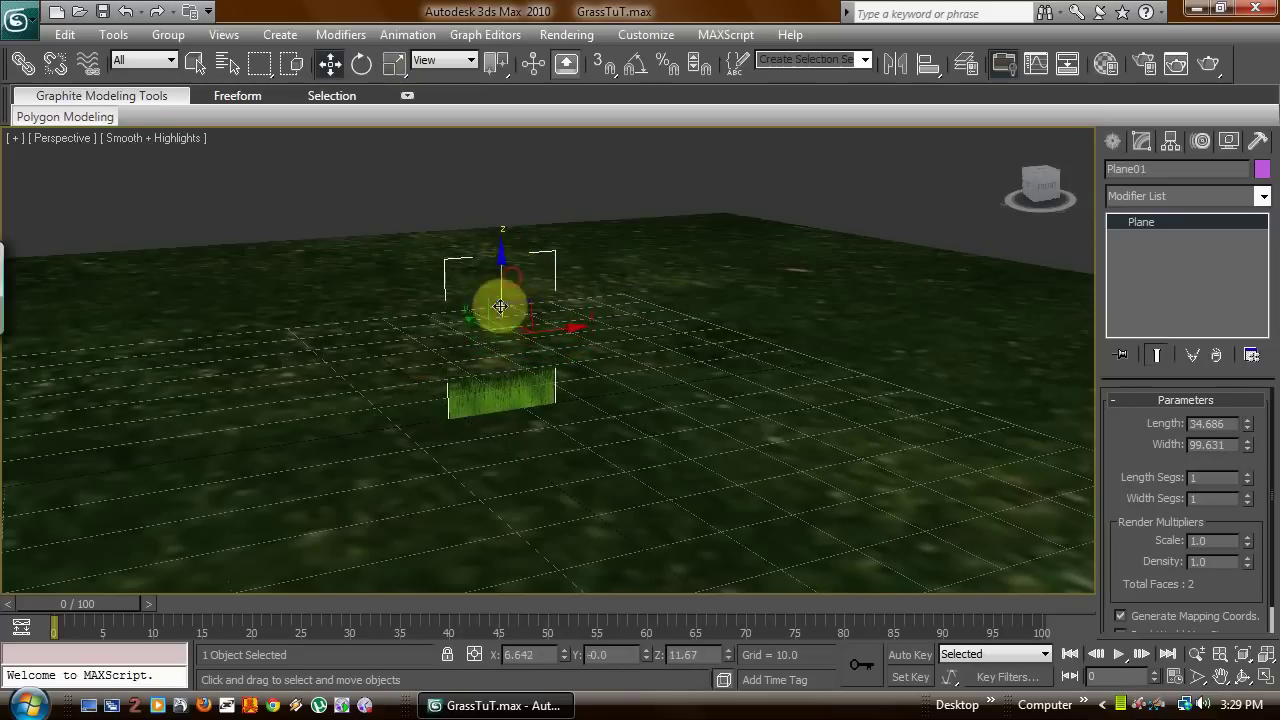
- Shift-rotate the plane about Z to clone Plane02 crossing it
{"action": "right_click", "coordinate": [497, 350]}
{"action": "left_click", "coordinate": [521, 381]}
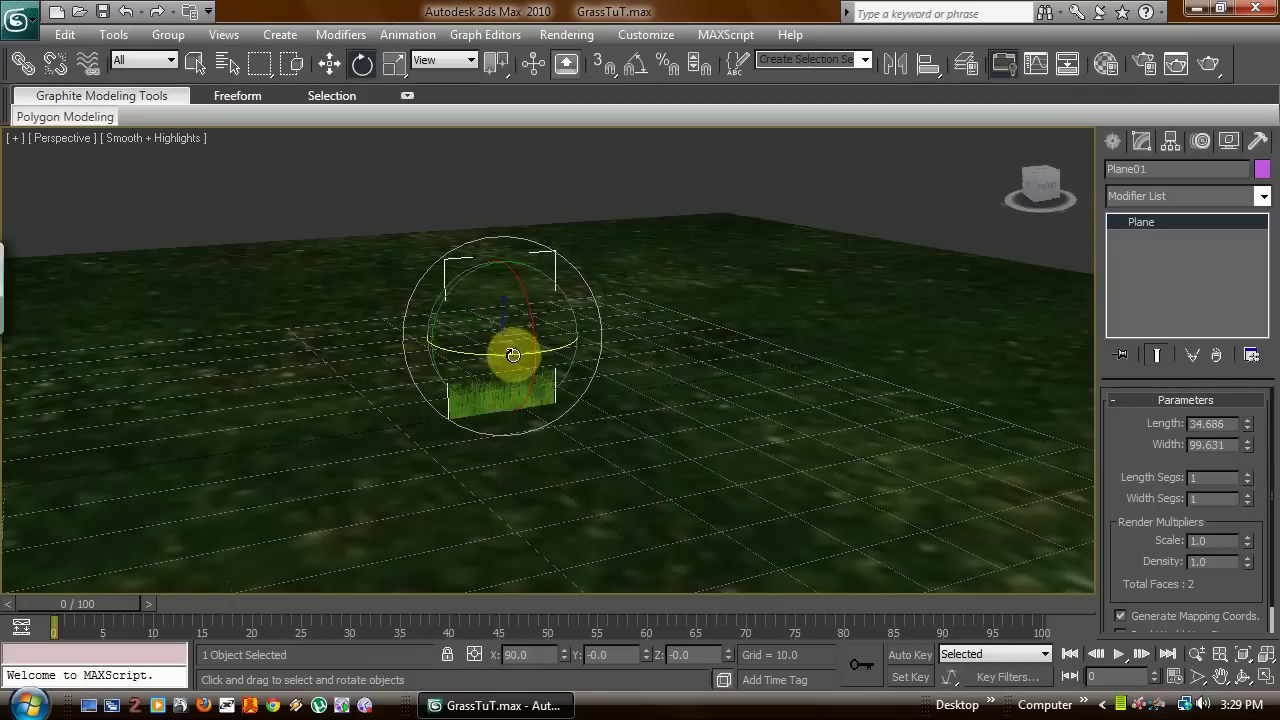
{"action": "mouse_move", "coordinate": [500, 354]}
{"action": "left_mouse_down"}
{"action": "mouse_move", "coordinate": [349, 360]}
{"action": "mouse_move", "coordinate": [388, 362]}
{"action": "left_mouse_up"}
{"action": "left_click", "coordinate": [654, 439]}
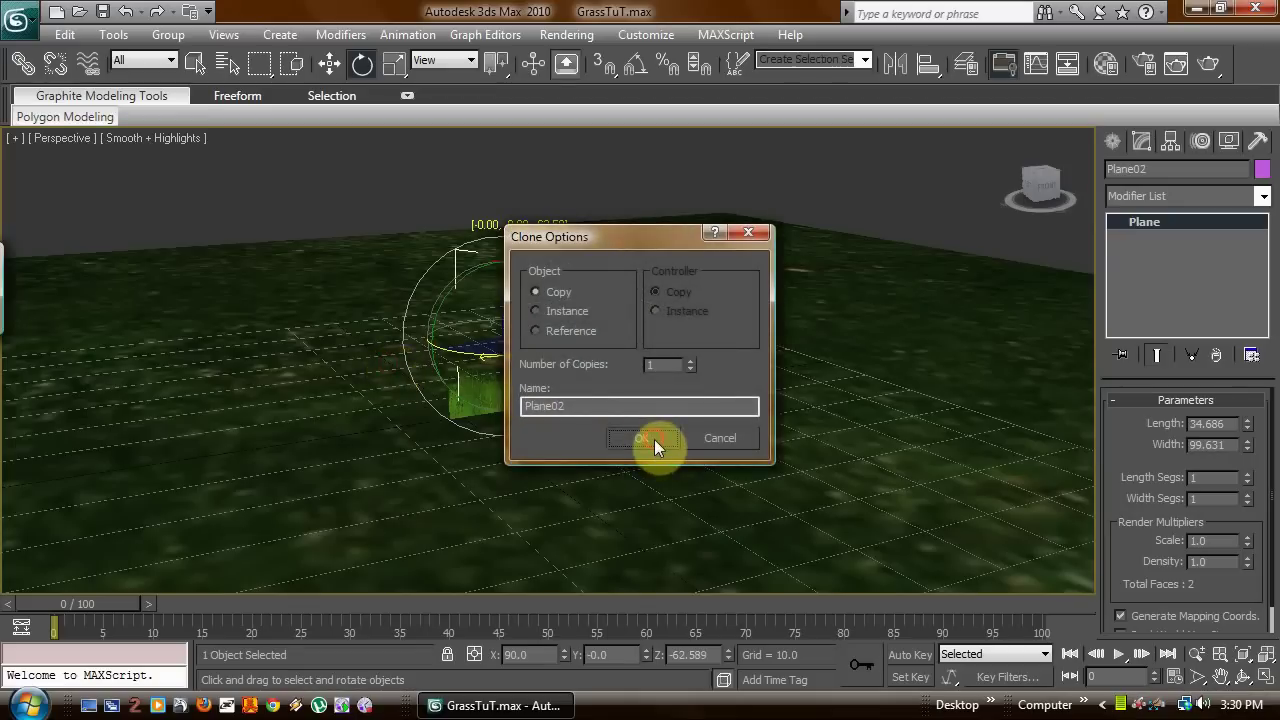
- Freeze the ground box, then Shift-rotate copies of both grass planes about Z
{"action": "right_click", "coordinate": [352, 440]}
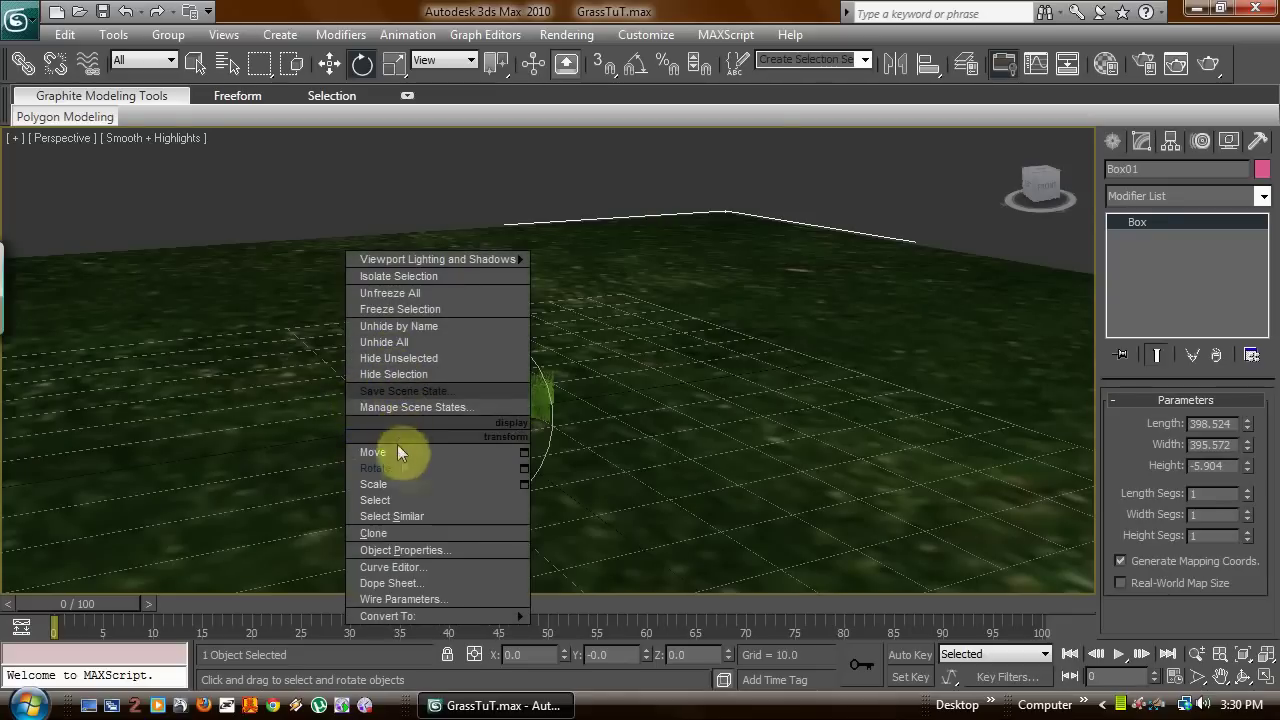
{"action": "left_click", "coordinate": [407, 308]}
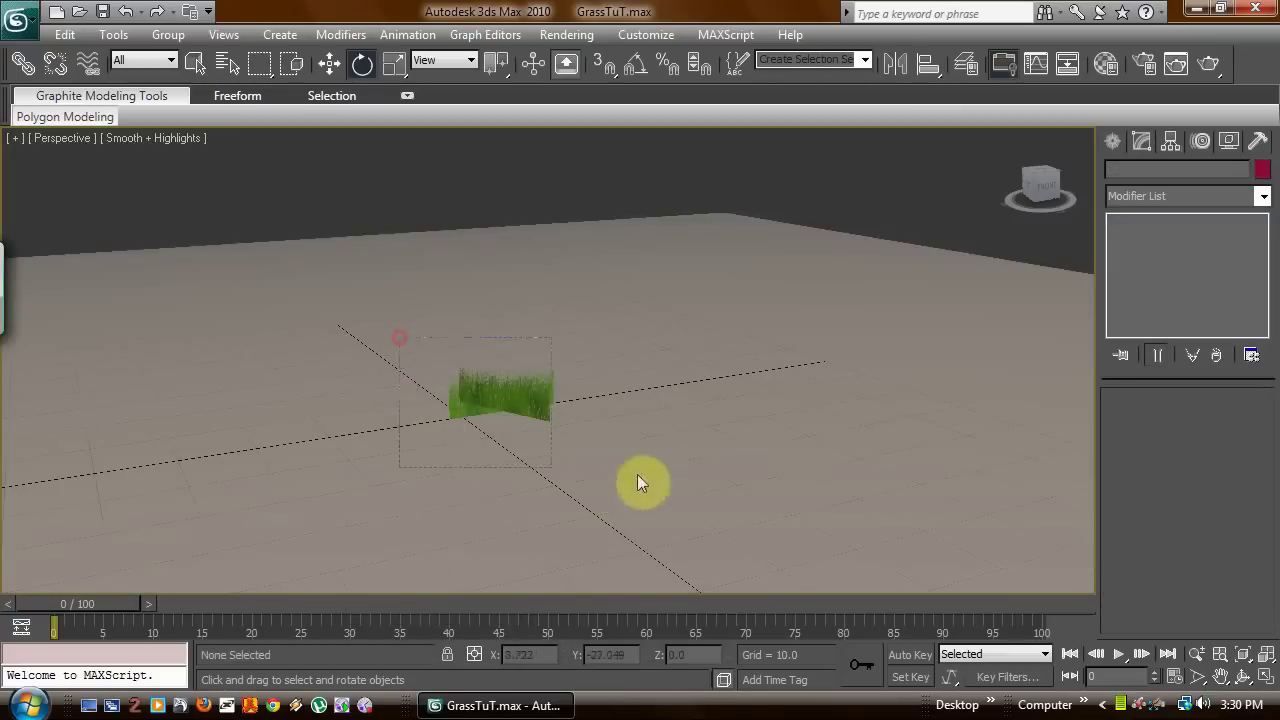
{"action": "left_click_drag", "start_coordinate": [636, 465], "coordinate": [539, 435]}
{"action": "left_click_drag", "start_coordinate": [511, 357], "coordinate": [338, 370]}
{"action": "left_click", "coordinate": [645, 438]}
- Rescale the new grass plane copies and raise them along Z within the clump
{"action": "left_click", "coordinate": [493, 448]}
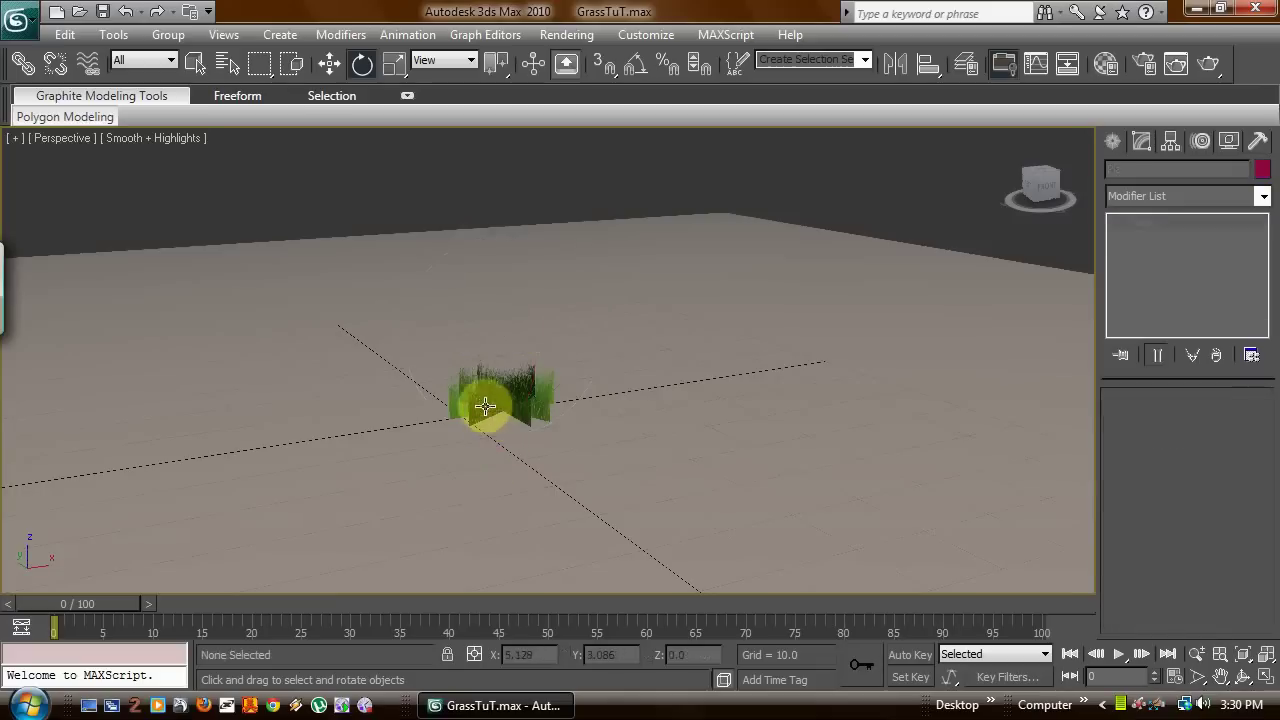
{"action": "left_click", "coordinate": [485, 400]}
{"action": "right_click", "coordinate": [481, 402]}
{"action": "left_click", "coordinate": [512, 454]}
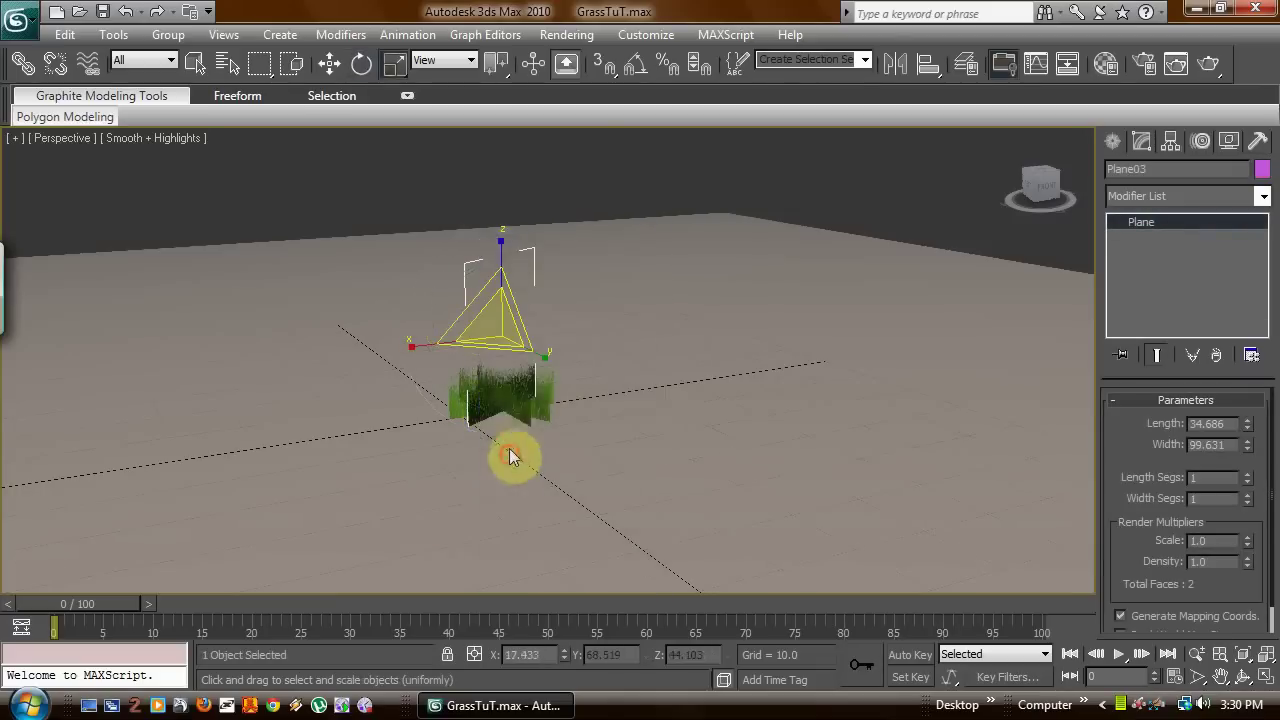
{"action": "right_click", "coordinate": [508, 286]}
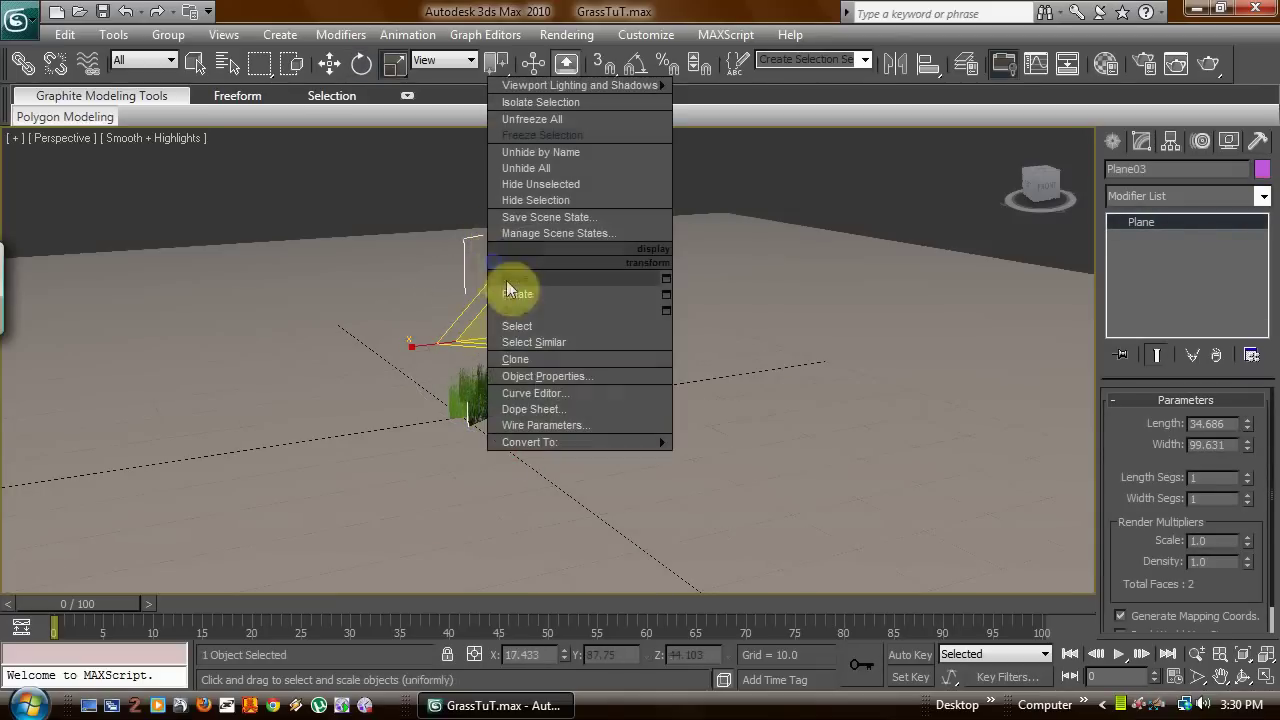
{"action": "left_click", "coordinate": [510, 298]}
{"action": "left_click_drag", "start_coordinate": [500, 277], "coordinate": [507, 259]}
{"action": "right_click", "coordinate": [508, 334]}
{"action": "left_click", "coordinate": [531, 372]}
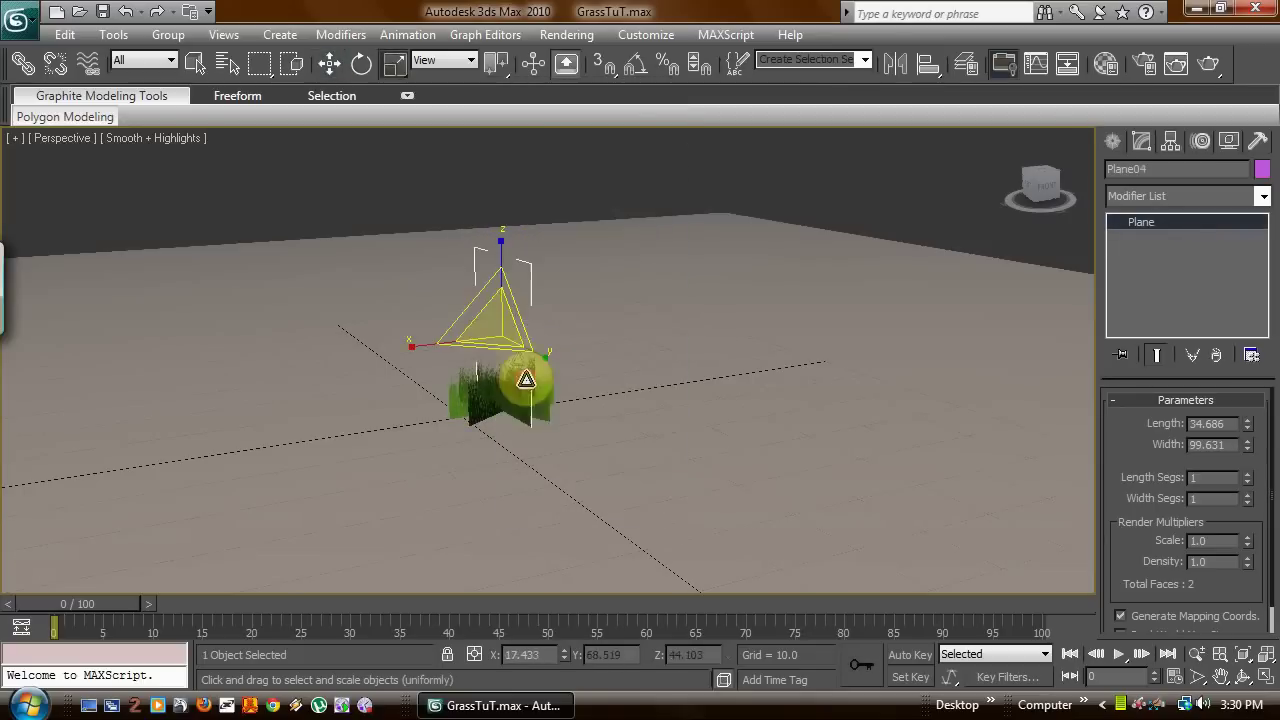
{"action": "right_click", "coordinate": [514, 266]}
{"action": "left_click", "coordinate": [530, 284]}
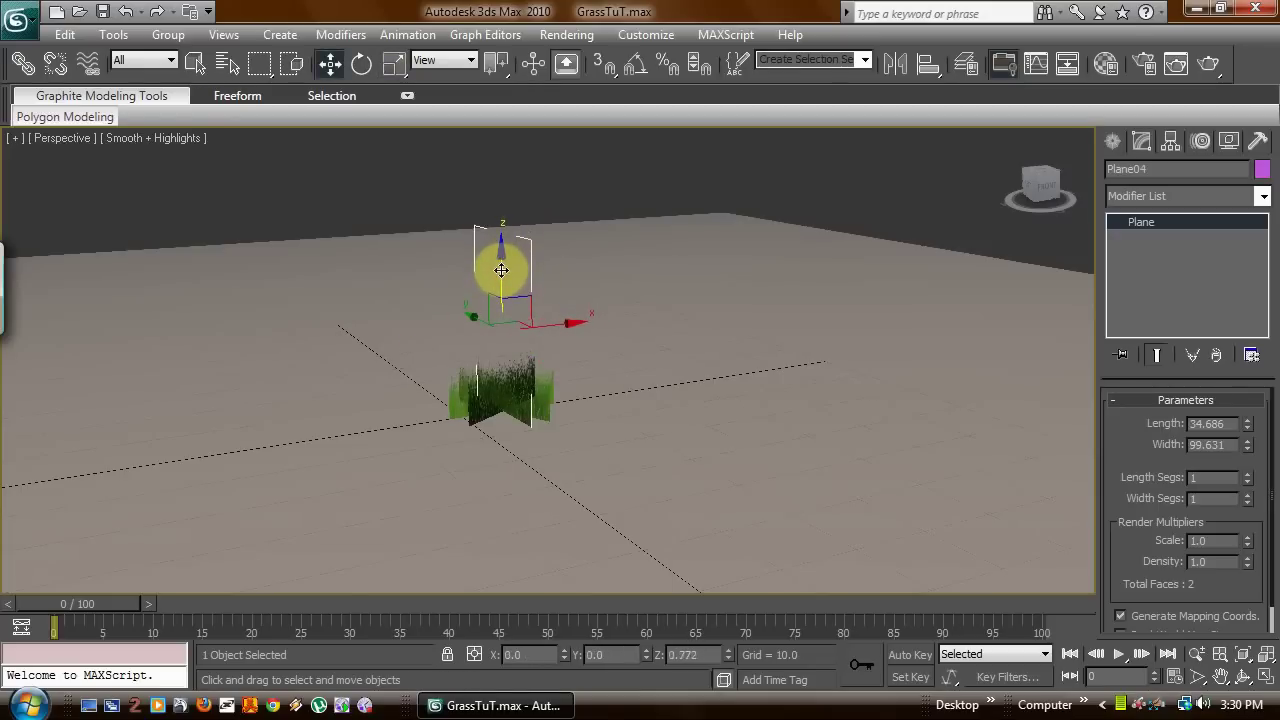
- Open the 01 - Default opacity map and set its U Tiling to 1
{"action": "left_click", "coordinate": [676, 230]}
{"action": "left_click", "coordinate": [566, 35]}
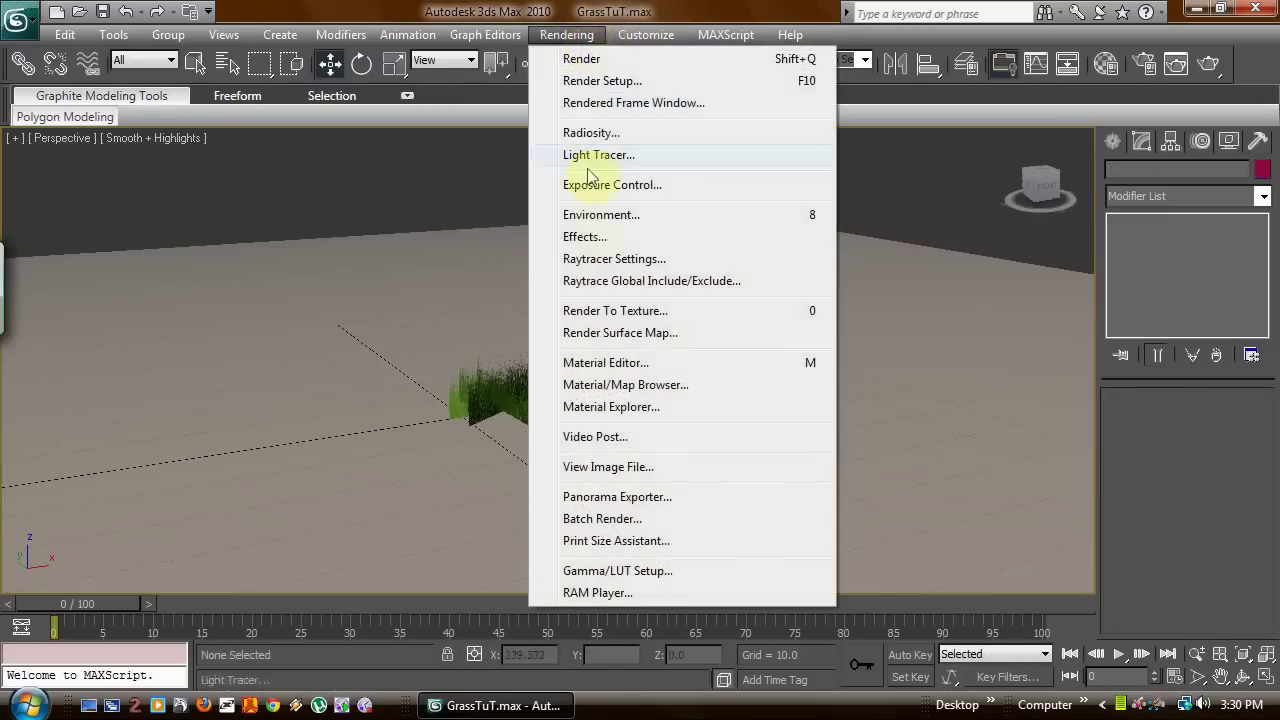
{"action": "left_click", "coordinate": [600, 362]}
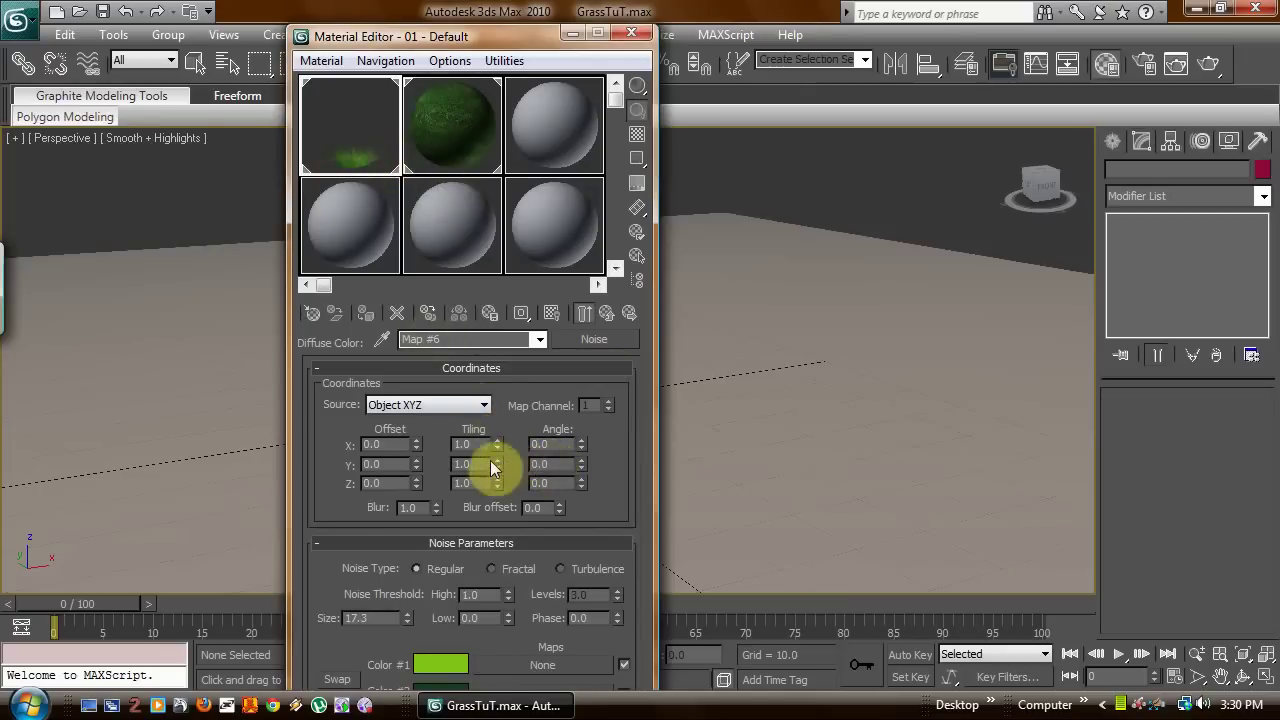
{"action": "left_click", "coordinate": [542, 340]}
{"action": "left_click", "coordinate": [515, 353]}
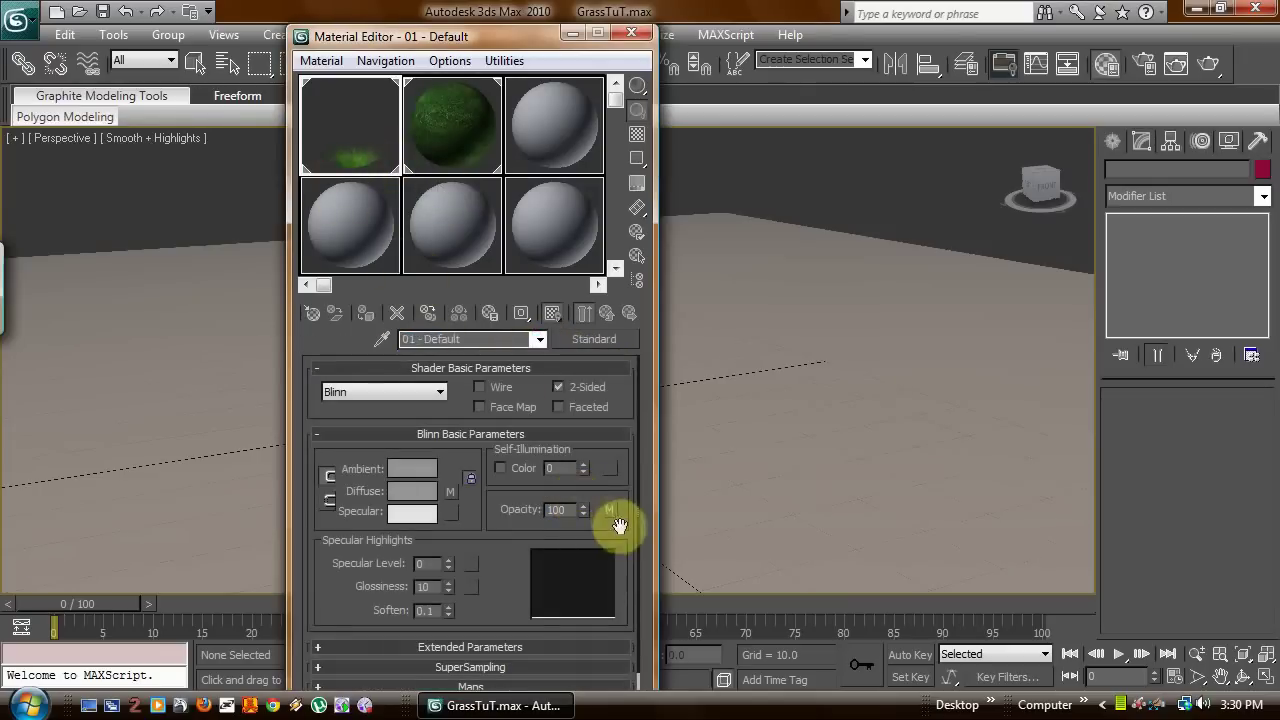
{"action": "left_click", "coordinate": [610, 511]}
{"action": "double_click", "coordinate": [443, 465]}
{"action": "type", "text": "1"}
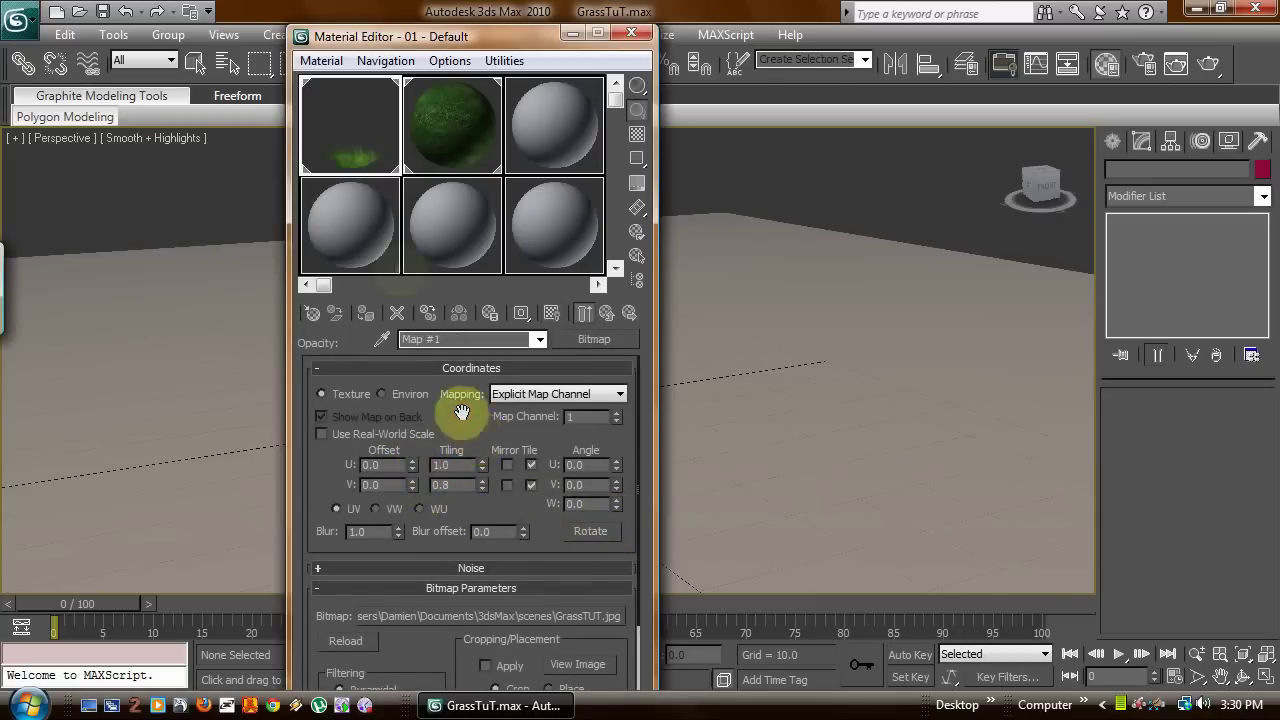
- Orbit to view the grass patch and raise the opacity map's V Tiling from 0.8
{"action": "left_click_drag", "start_coordinate": [456, 42], "coordinate": [894, 42]}
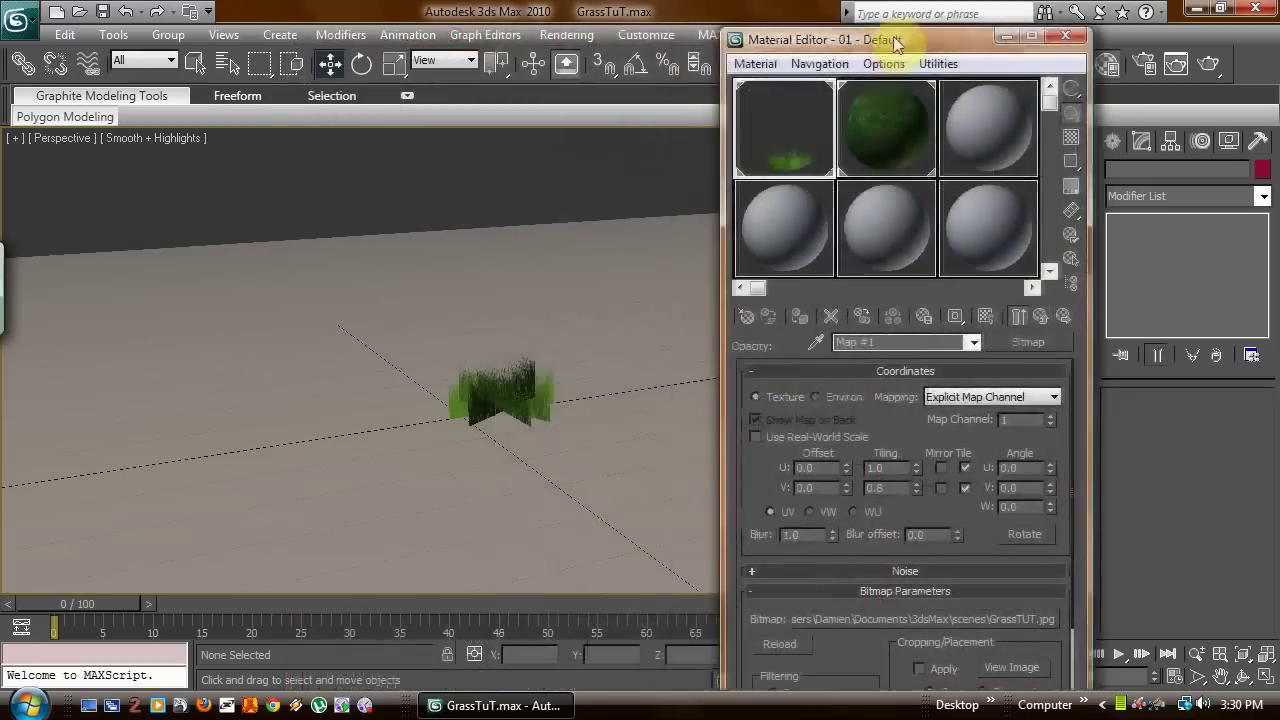
{"action": "right_click", "coordinate": [550, 402]}
{"action": "left_click", "coordinate": [566, 412]}
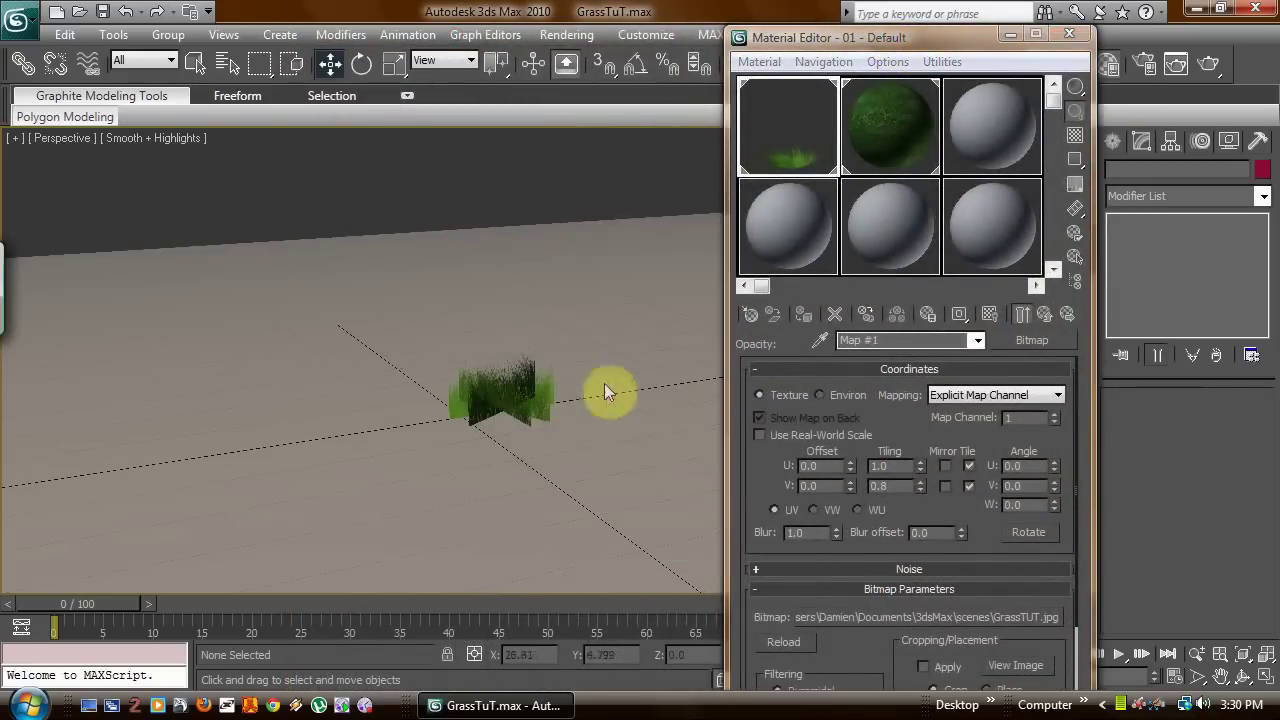
{"action": "left_click", "coordinate": [1243, 677]}
{"action": "left_click_drag", "start_coordinate": [623, 420], "coordinate": [568, 395]}
{"action": "right_click", "coordinate": [568, 395]}
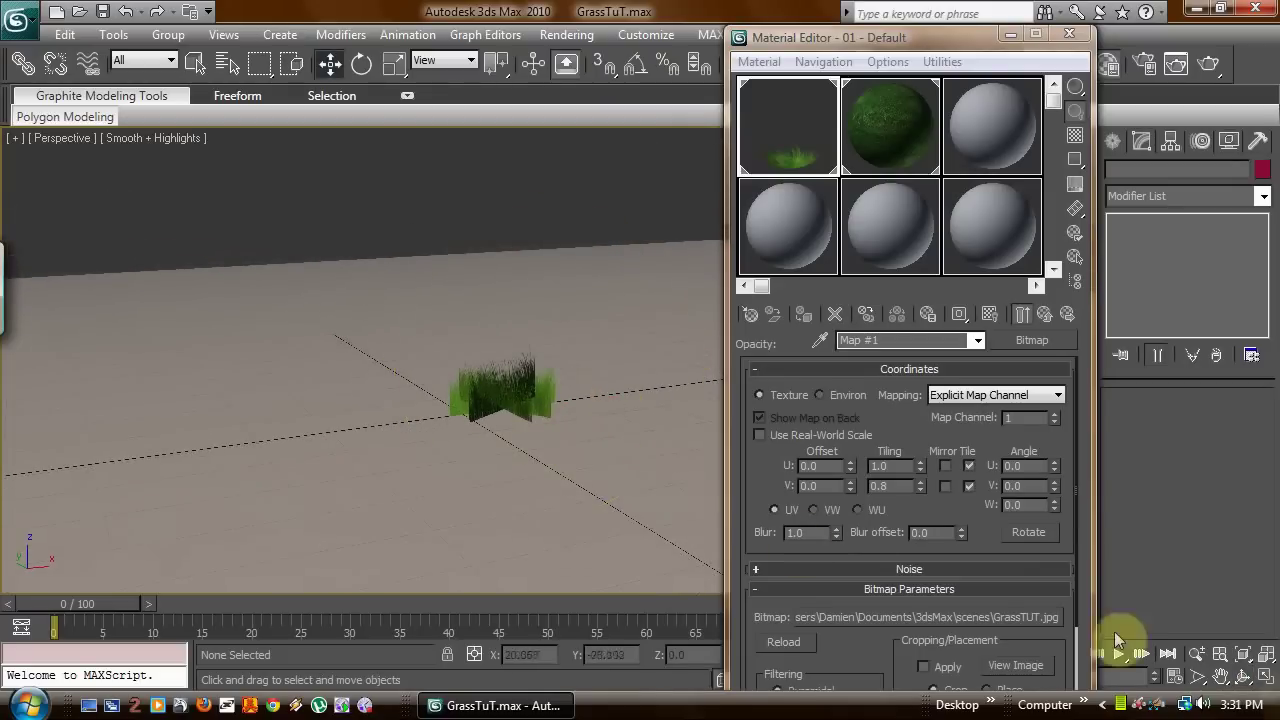
{"action": "left_click", "coordinate": [1243, 677]}
{"action": "left_click_drag", "start_coordinate": [451, 349], "coordinate": [517, 363]}
{"action": "right_click", "coordinate": [558, 373]}
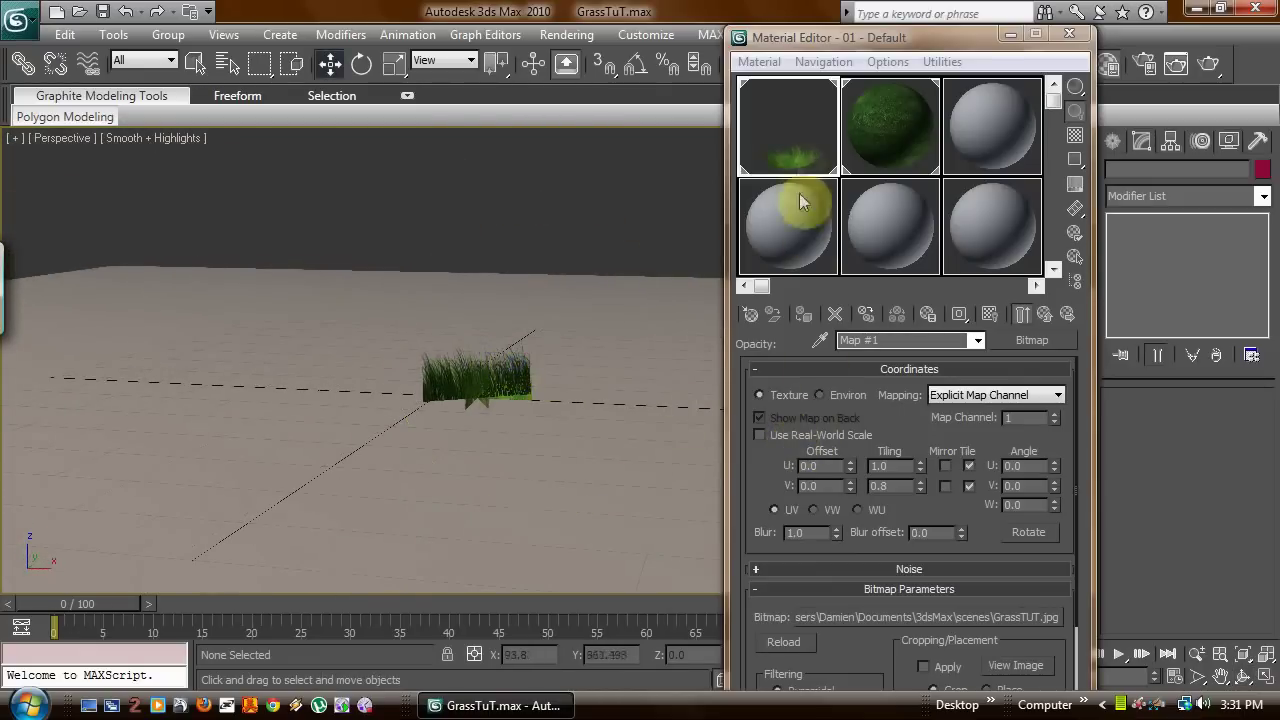
{"action": "left_click", "coordinate": [922, 482]}
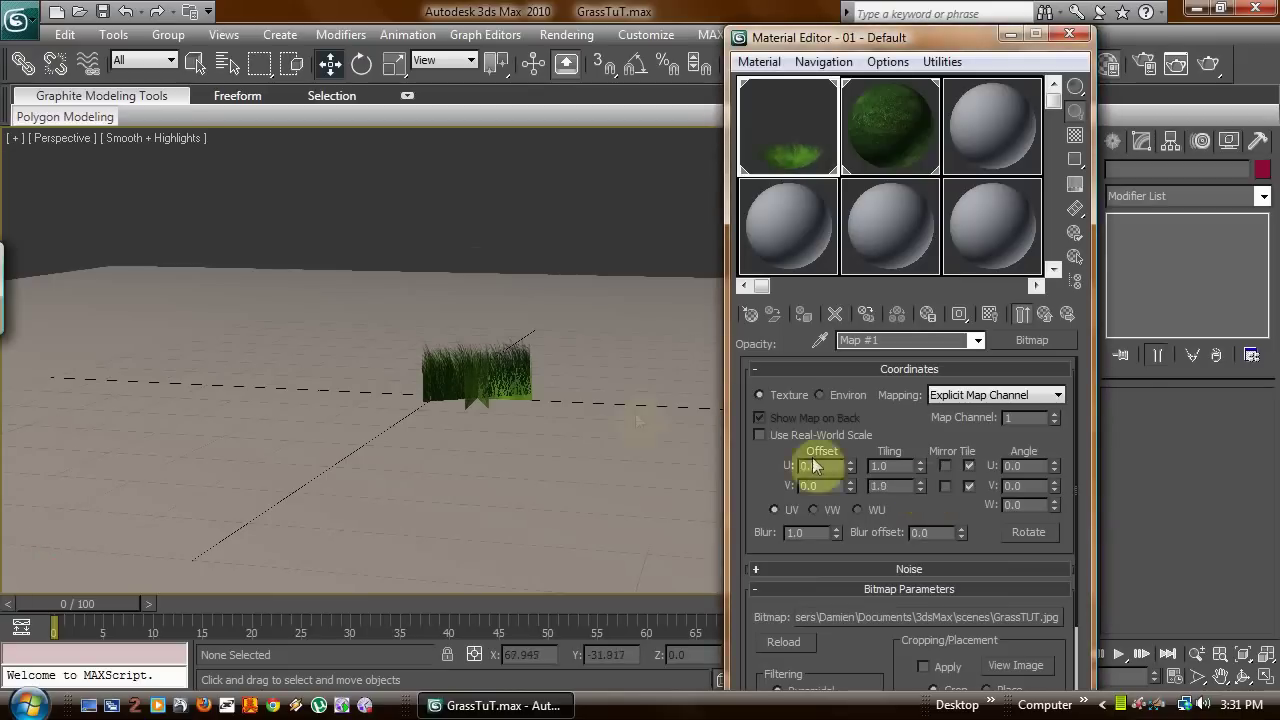
- Make a first test render of the Perspective view, then close the rendered frame
{"action": "left_click", "coordinate": [550, 36]}
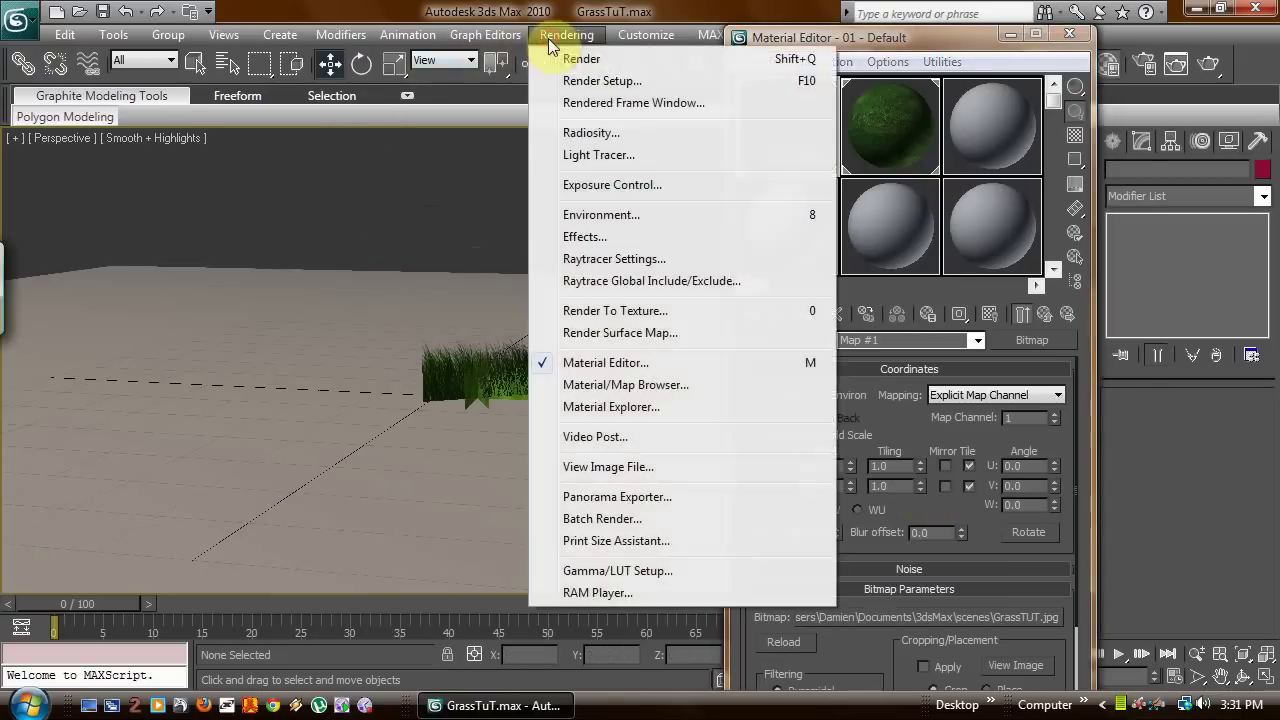
{"action": "left_click", "coordinate": [565, 54]}
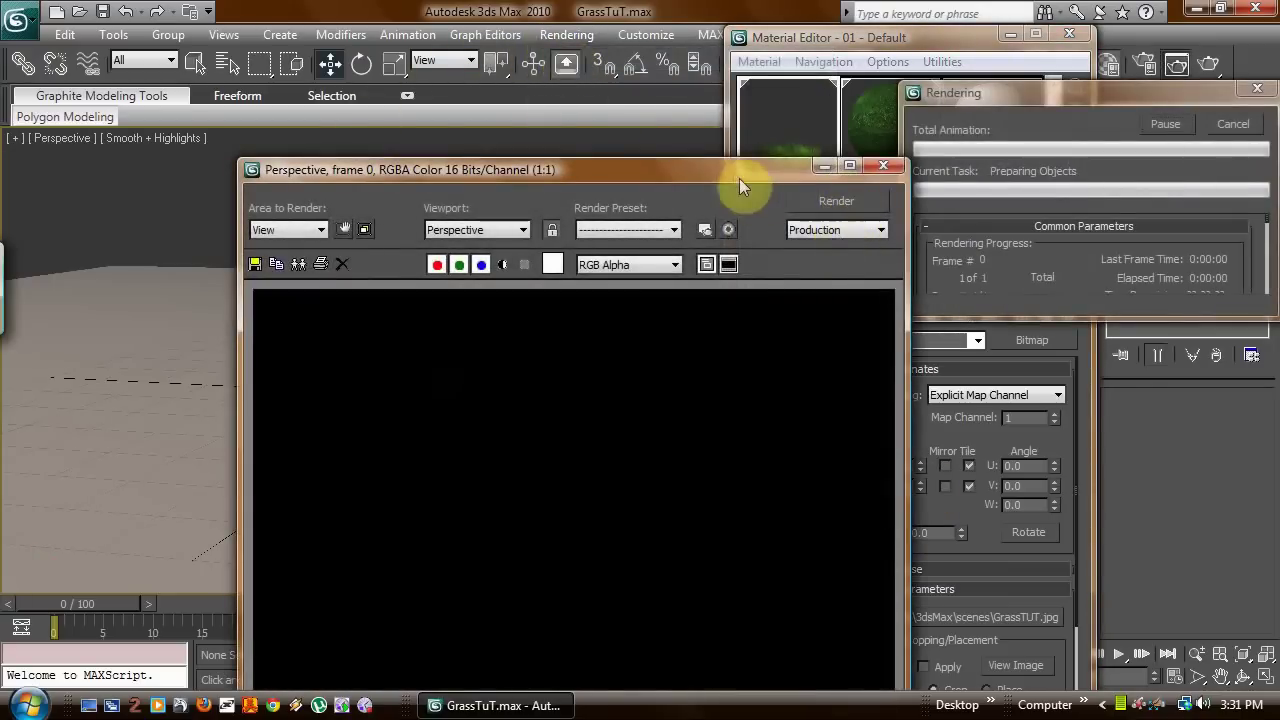
{"action": "left_click_drag", "start_coordinate": [734, 178], "coordinate": [731, 31]}
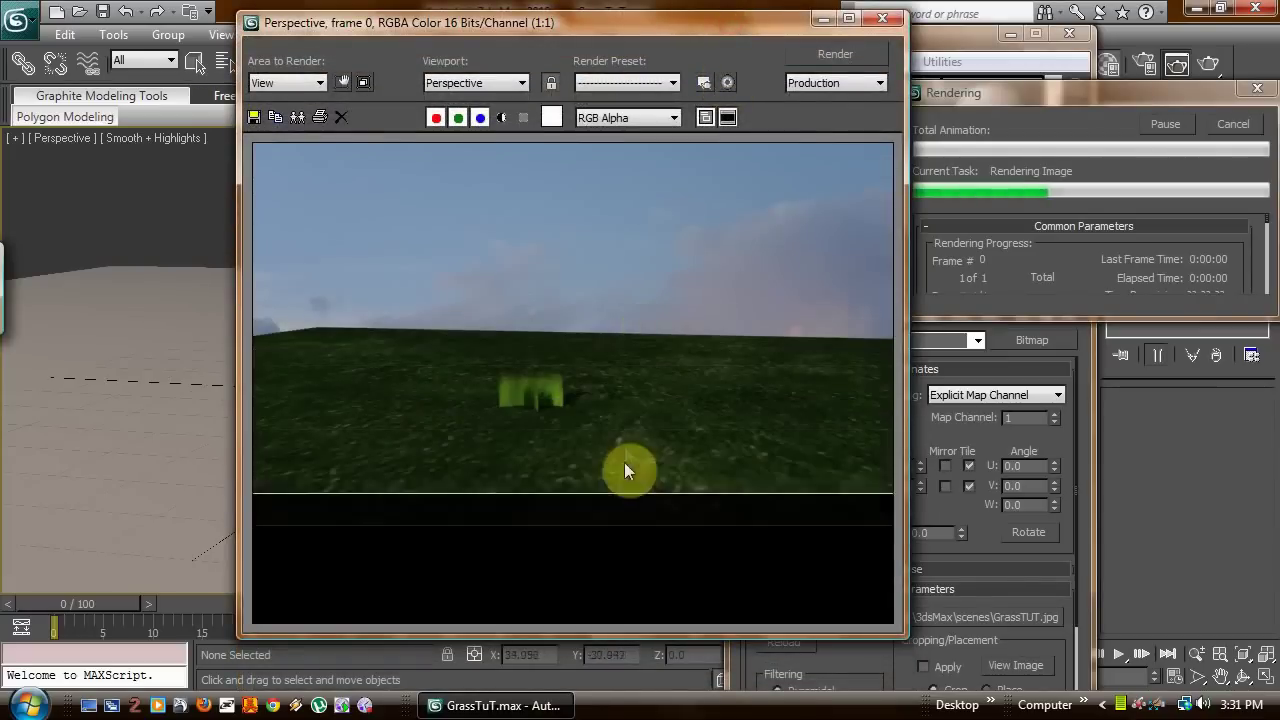
{"action": "left_click", "coordinate": [882, 18]}
- Zoom in on the grass patch, orbit down to ground level, and render again
{"action": "left_click", "coordinate": [1197, 654]}
{"action": "left_click_drag", "start_coordinate": [466, 376], "coordinate": [463, 343]}
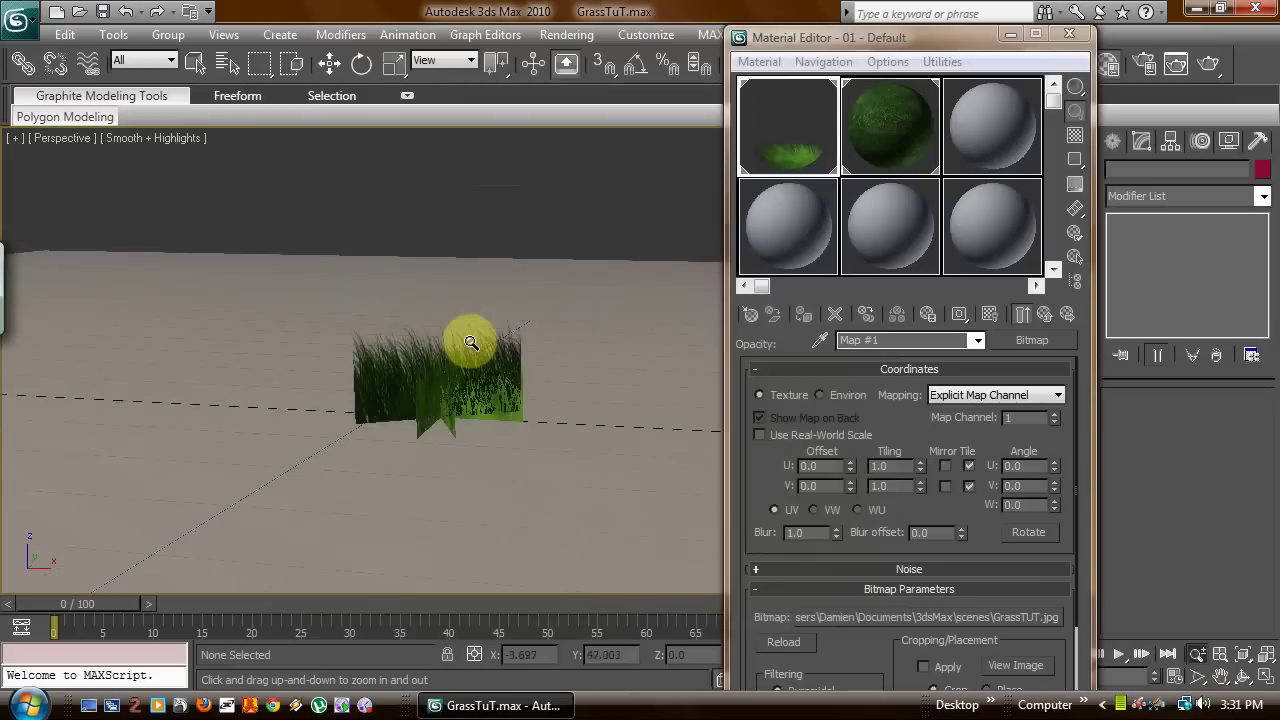
{"action": "right_click", "coordinate": [357, 186]}
{"action": "left_click", "coordinate": [1245, 688]}
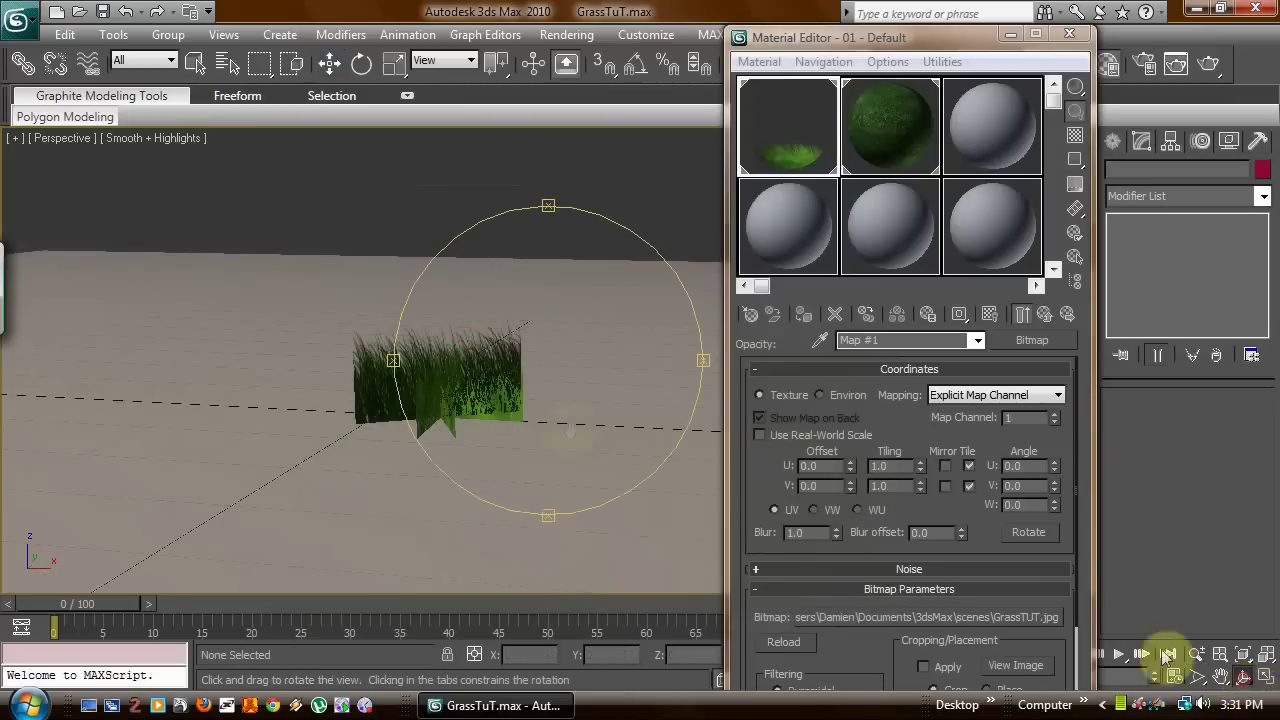
{"action": "left_click_drag", "start_coordinate": [571, 429], "coordinate": [541, 352]}
{"action": "right_click", "coordinate": [545, 350]}
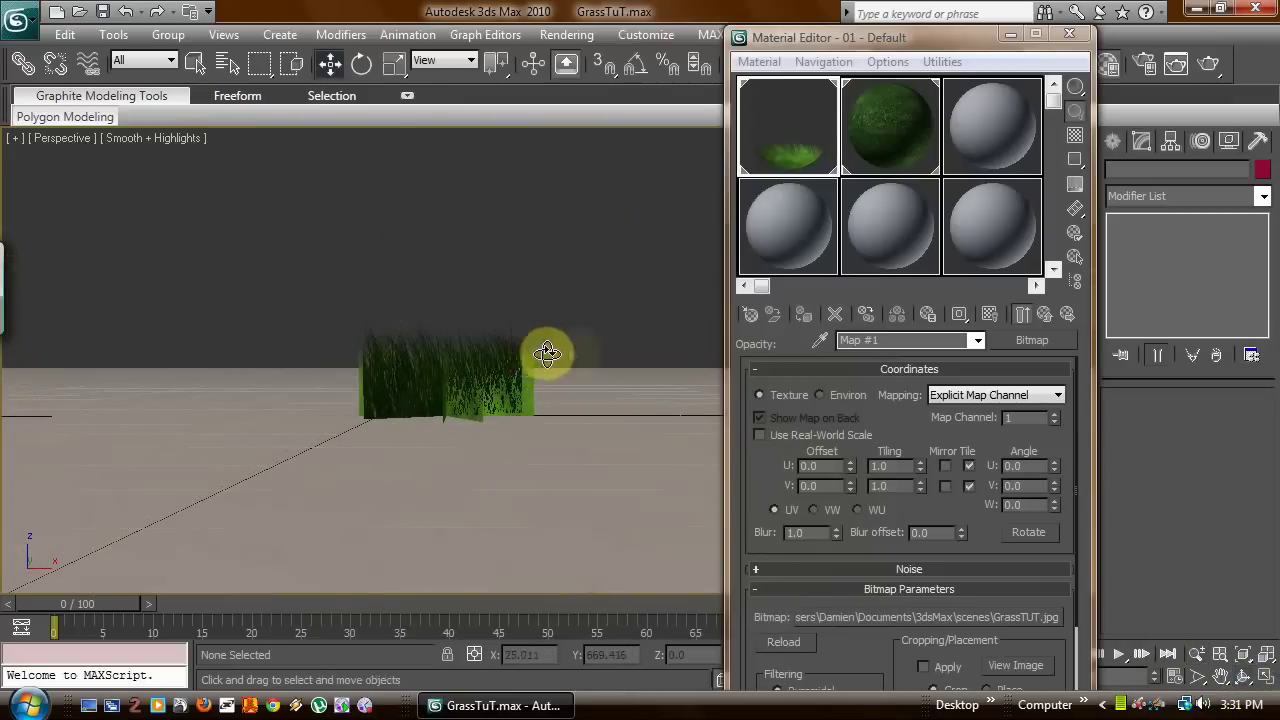
{"action": "left_click", "coordinate": [566, 34]}
{"action": "left_click", "coordinate": [583, 59]}
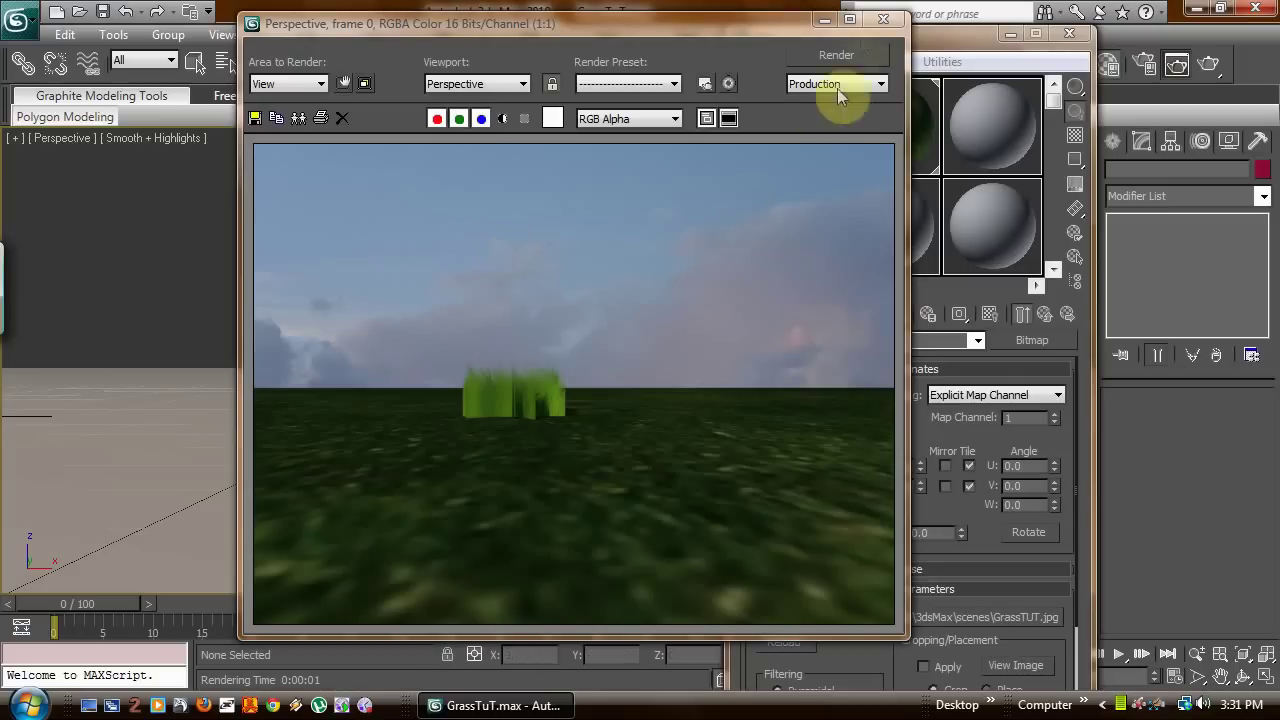
{"action": "left_click", "coordinate": [887, 22]}
- Try opacity Tiling V 0.9, revert to 0.8, close the Material Editor and re-render
{"action": "left_click", "coordinate": [921, 490]}
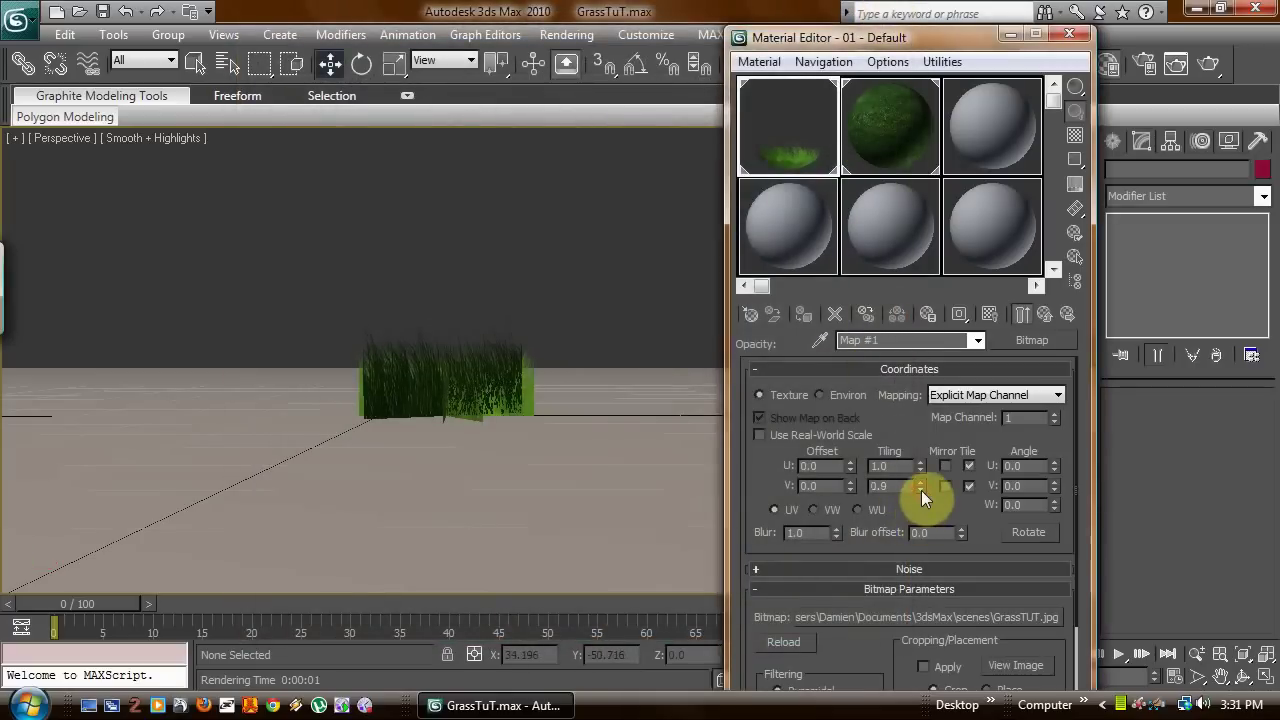
{"action": "left_click", "coordinate": [921, 490]}
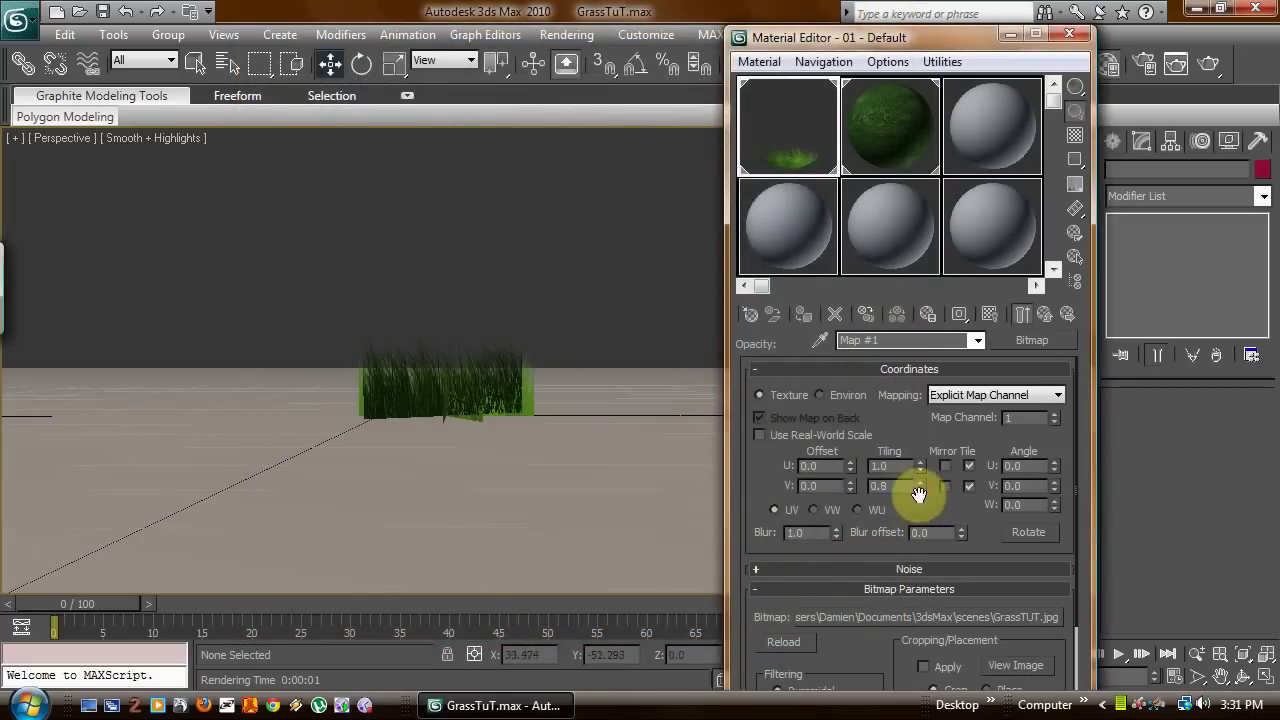
{"action": "left_click", "coordinate": [1072, 36]}
{"action": "left_click", "coordinate": [566, 35]}
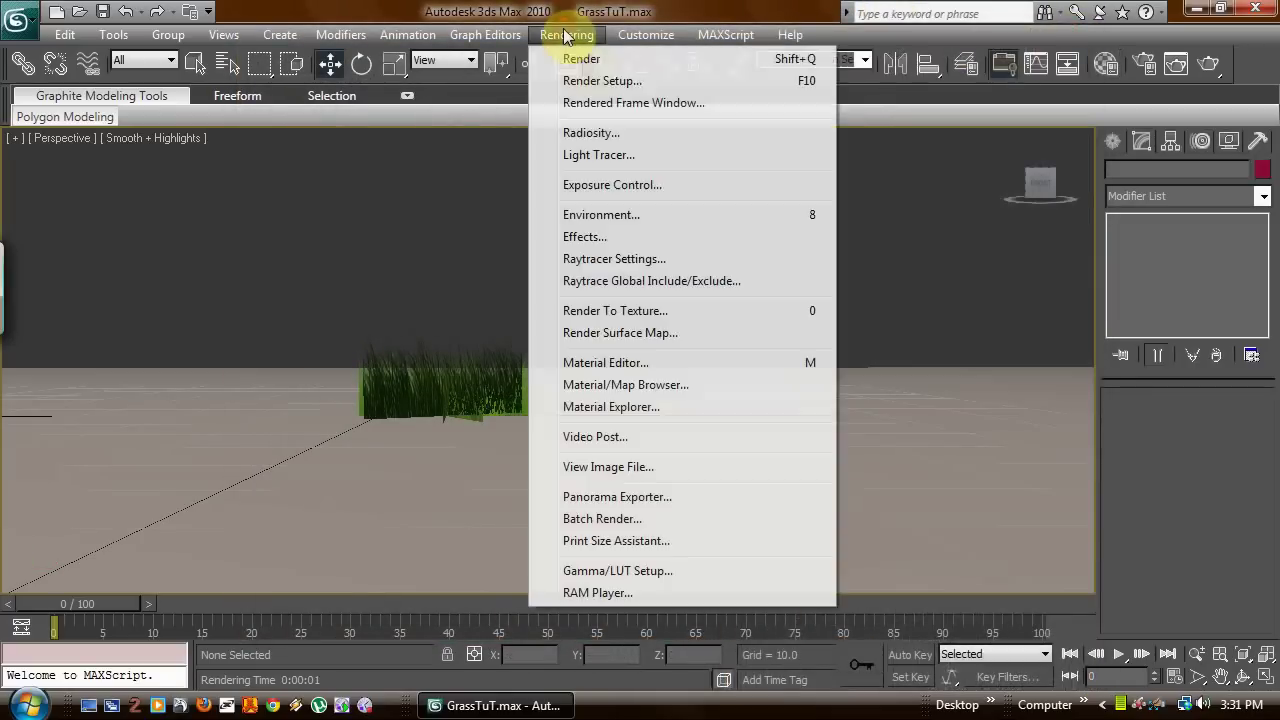
{"action": "left_click", "coordinate": [575, 54]}
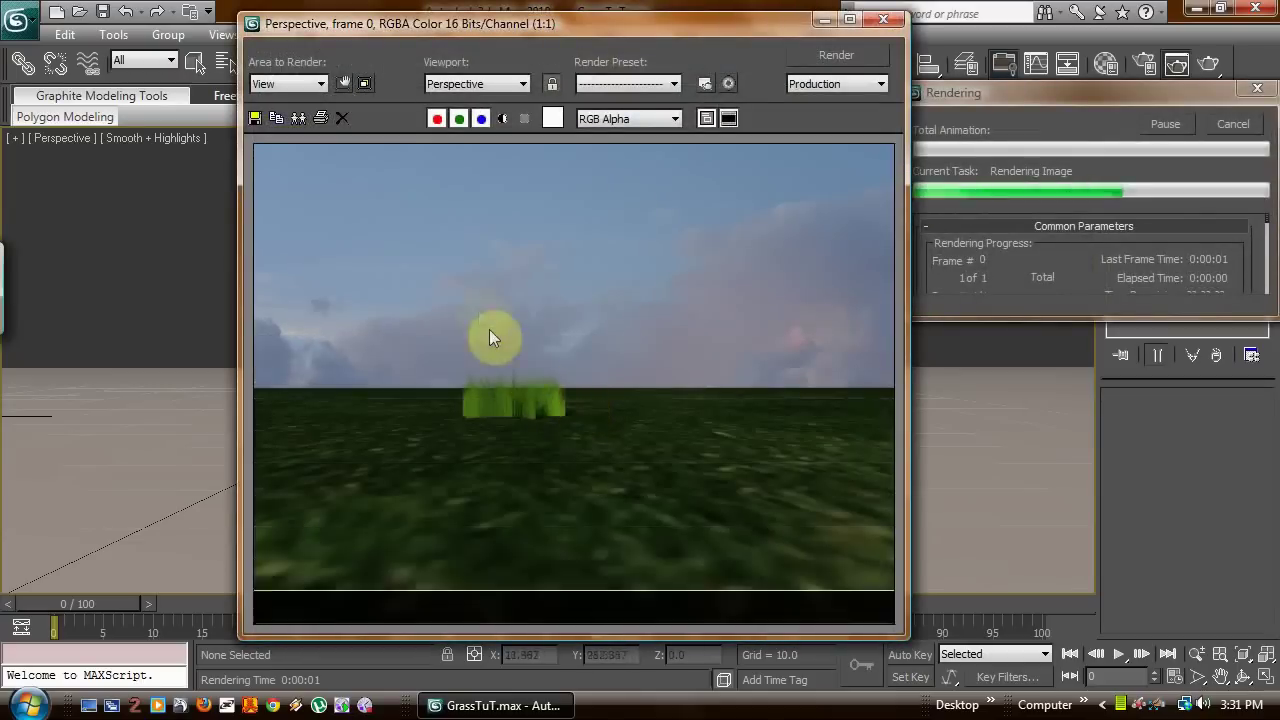
{"action": "left_click", "coordinate": [883, 19]}
- Orbit above the grass patch and select all four grass planes
{"action": "left_click_drag", "start_coordinate": [480, 389], "coordinate": [470, 388]}
{"action": "right_click", "coordinate": [348, 343]}
{"action": "left_click_drag", "start_coordinate": [628, 480], "coordinate": [500, 443]}
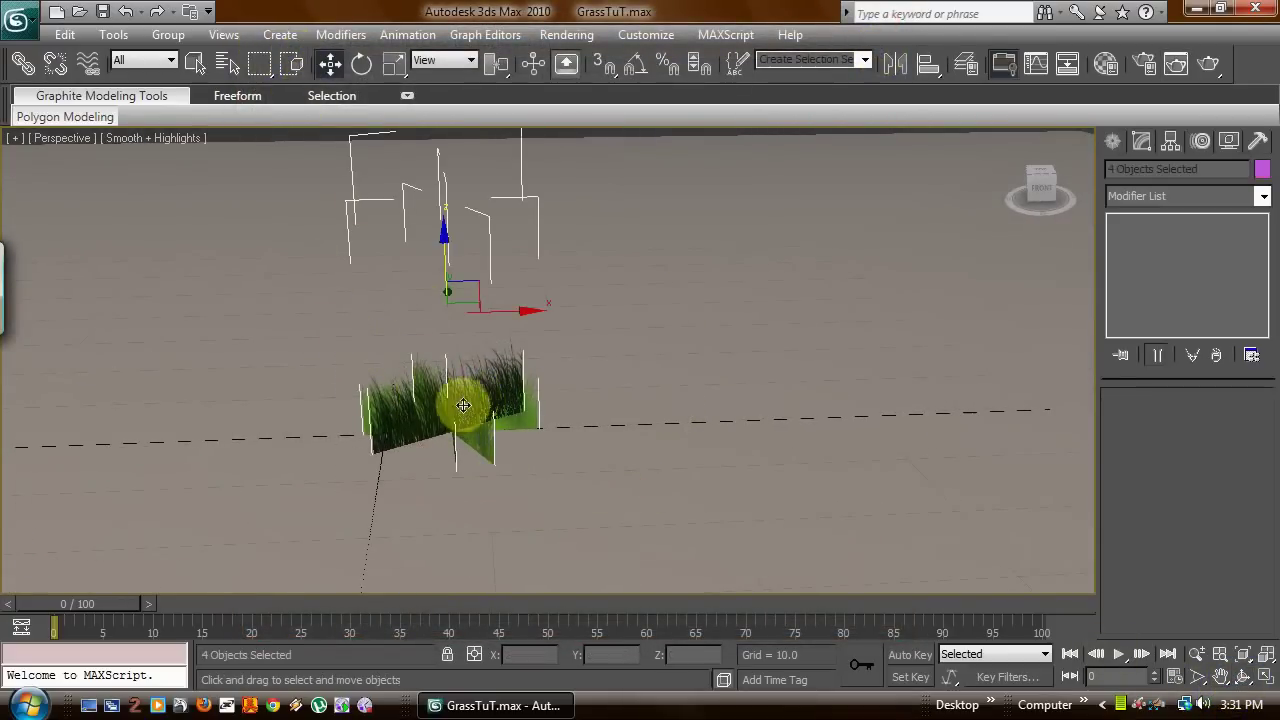
- Group the four planes as Grass_Patch01, then zoom out and orbit around the group
{"action": "left_click", "coordinate": [170, 38]}
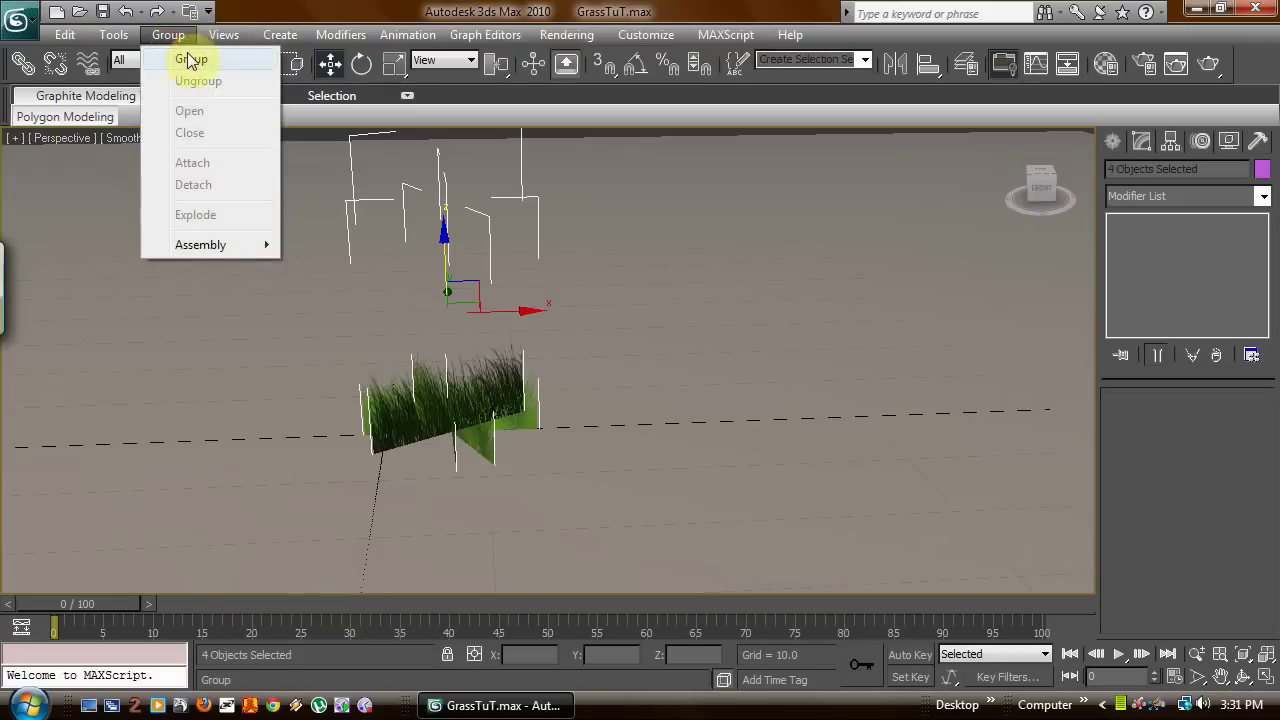
{"action": "left_click", "coordinate": [190, 59]}
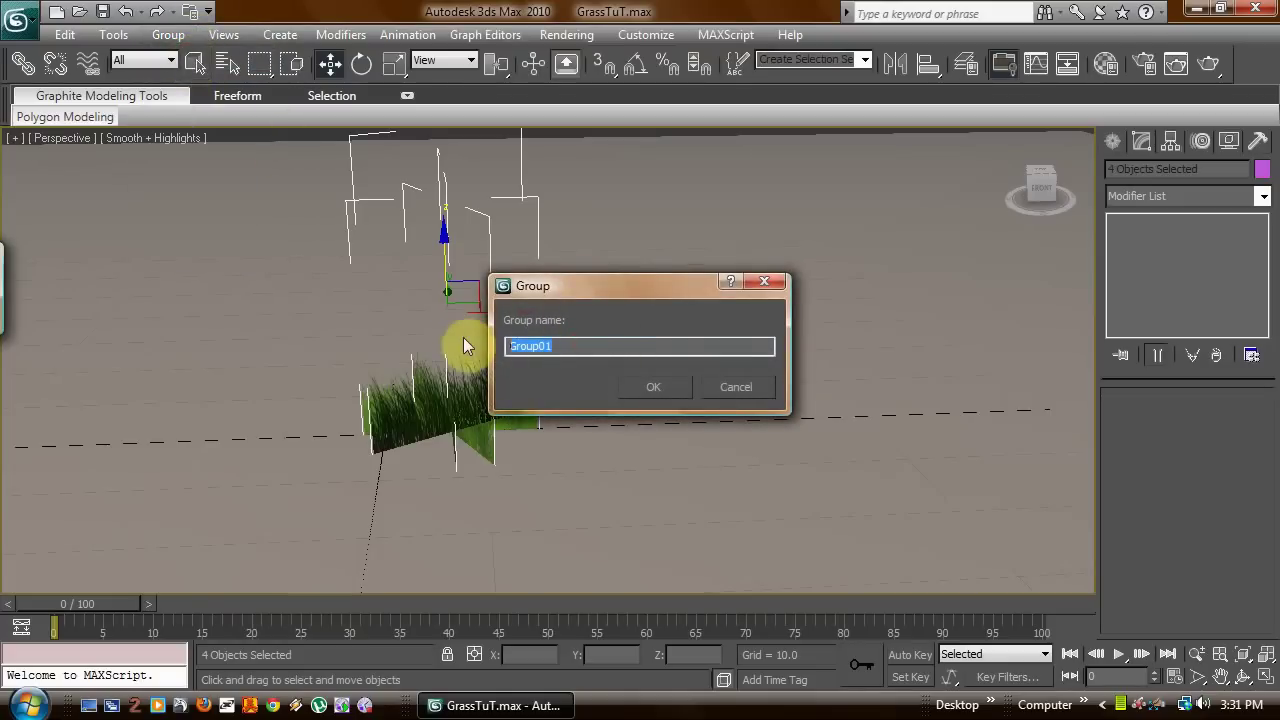
{"action": "type", "text": "Grass_Patch01"}
{"action": "left_click", "coordinate": [648, 388]}
{"action": "right_click", "coordinate": [650, 395]}
{"action": "scroll", "coordinate": [620, 385], "scroll_direction": "down", "scroll_amount": 5}
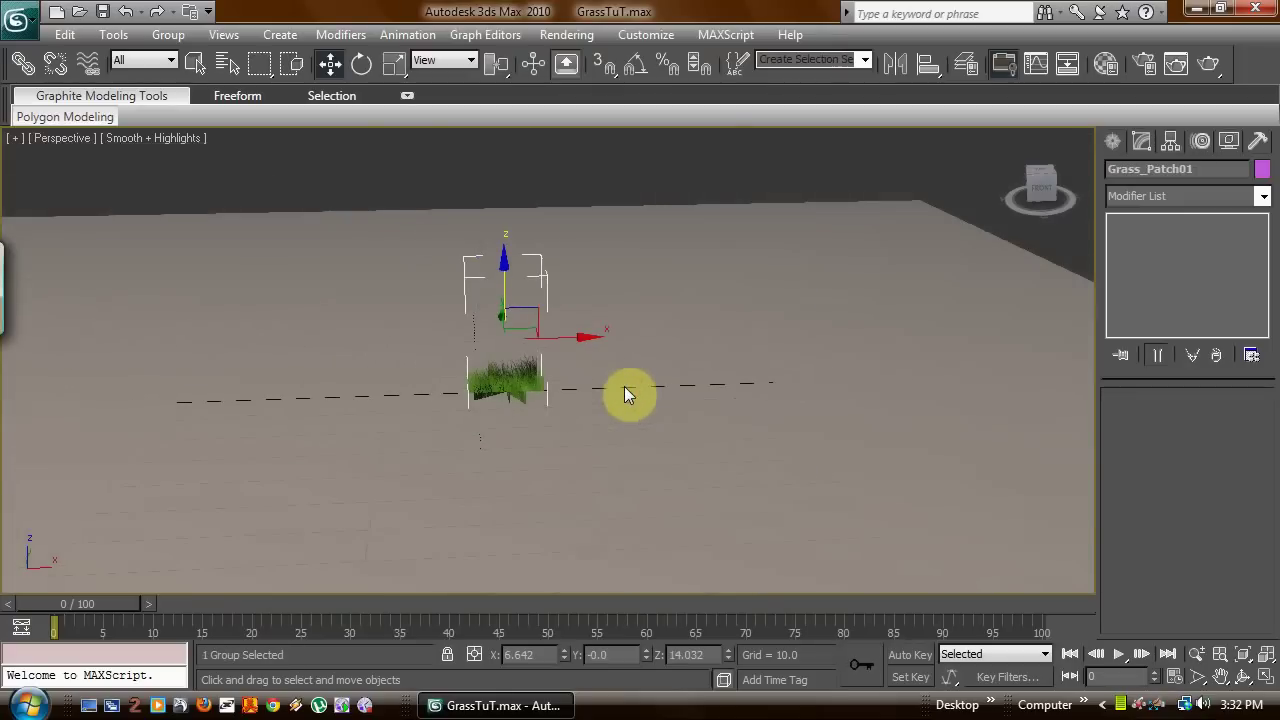
{"action": "left_click", "coordinate": [1244, 676]}
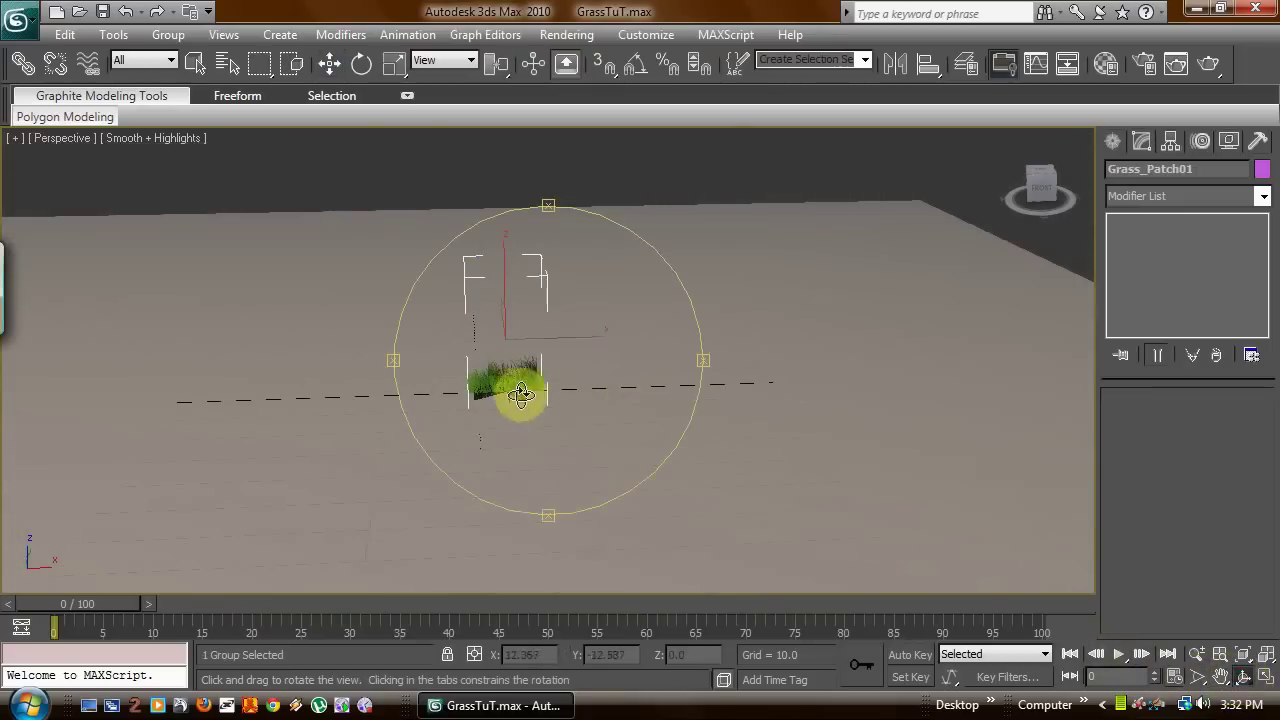
{"action": "left_click_drag", "start_coordinate": [505, 385], "coordinate": [478, 360]}
{"action": "key", "text": "w"}
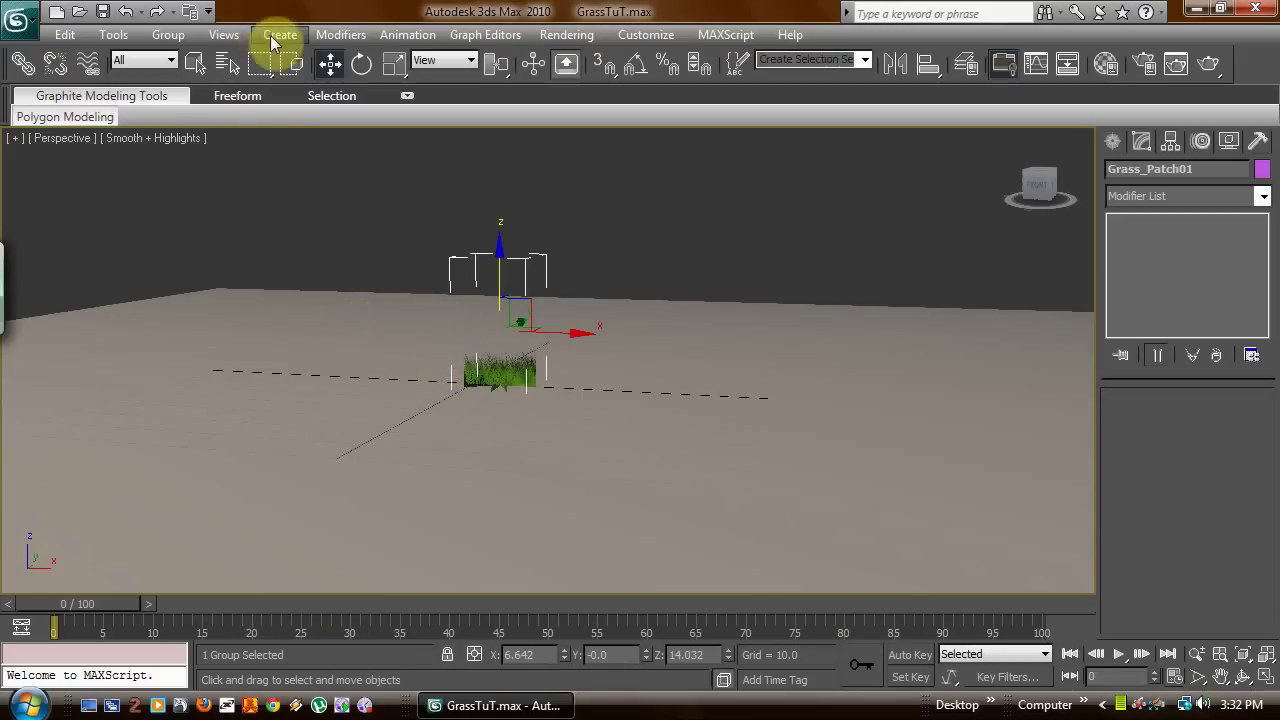
- Select Grass_Patch01 and Shift-drag a copy of it to the right along X
{"action": "left_click", "coordinate": [435, 320]}
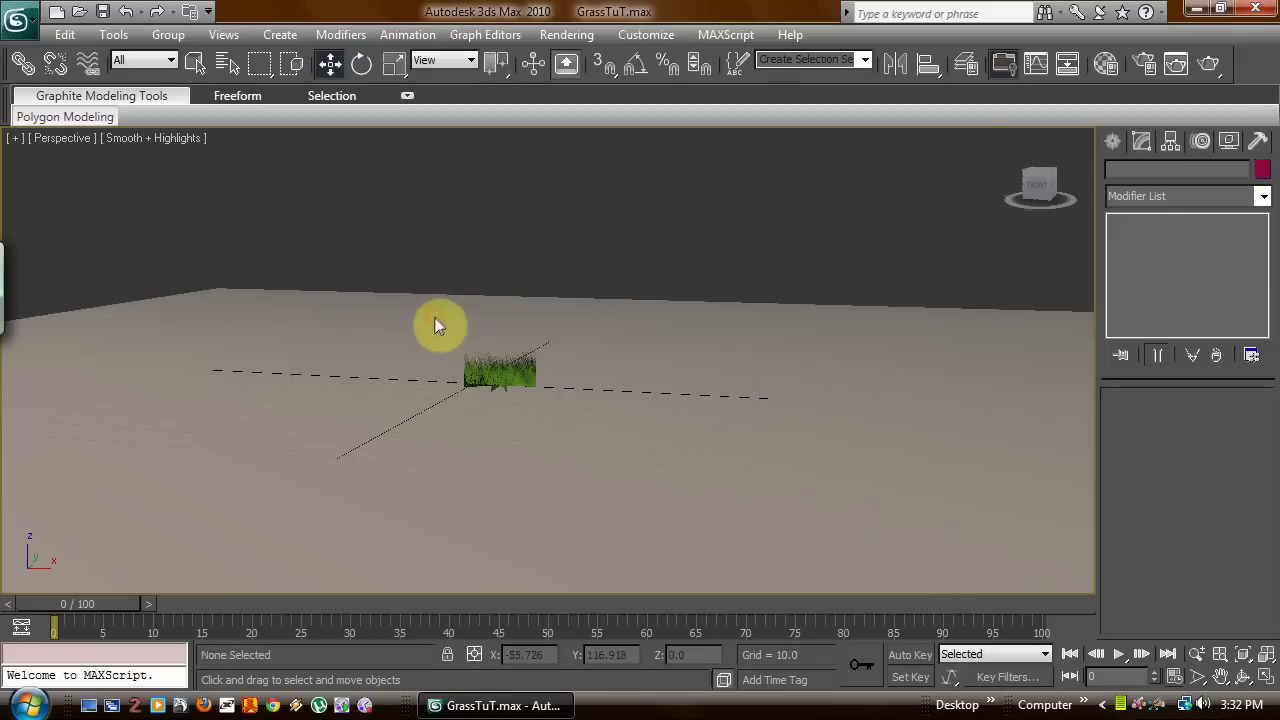
{"action": "left_click", "coordinate": [495, 373]}
{"action": "right_click", "coordinate": [661, 346]}
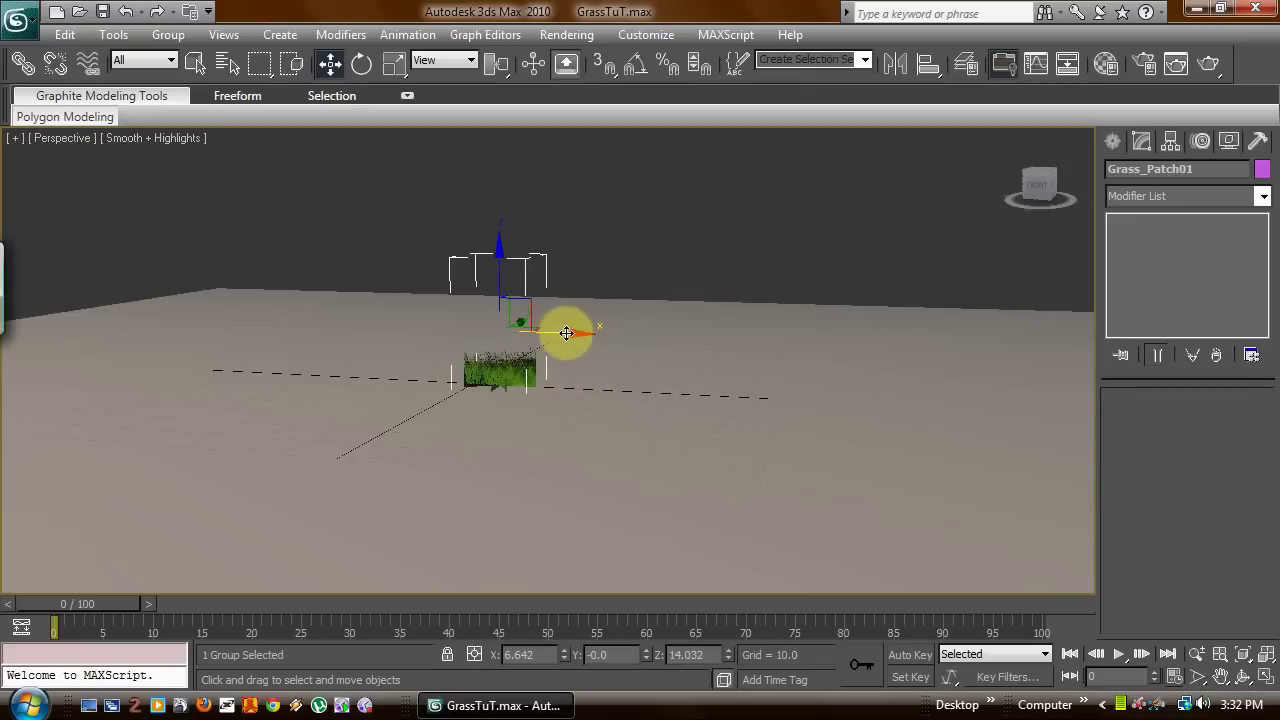
{"action": "left_click_drag", "start_coordinate": [566, 333], "coordinate": [635, 333], "text": "shift"}
{"action": "left_click", "coordinate": [656, 438]}
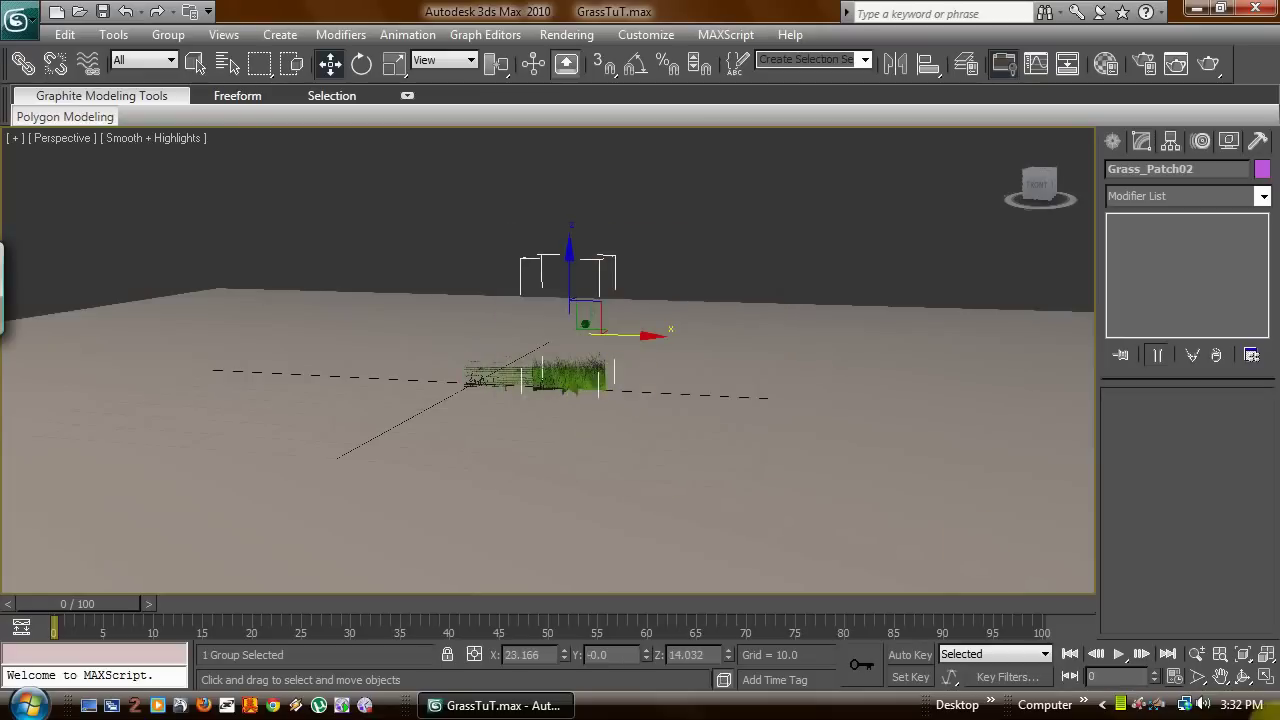
- Rotate both grass groups about -97° around Z and shift them up and right
{"action": "left_click", "coordinate": [1243, 677]}
{"action": "left_click_drag", "start_coordinate": [543, 306], "coordinate": [434, 332]}
{"action": "mouse_move", "coordinate": [617, 443]}
{"action": "left_mouse_down"}
{"action": "mouse_move", "coordinate": [563, 337]}
{"action": "mouse_move", "coordinate": [534, 334]}
{"action": "mouse_move", "coordinate": [532, 350]}
{"action": "left_mouse_up"}
{"action": "left_click", "coordinate": [641, 438]}
{"action": "right_click", "coordinate": [583, 380]}
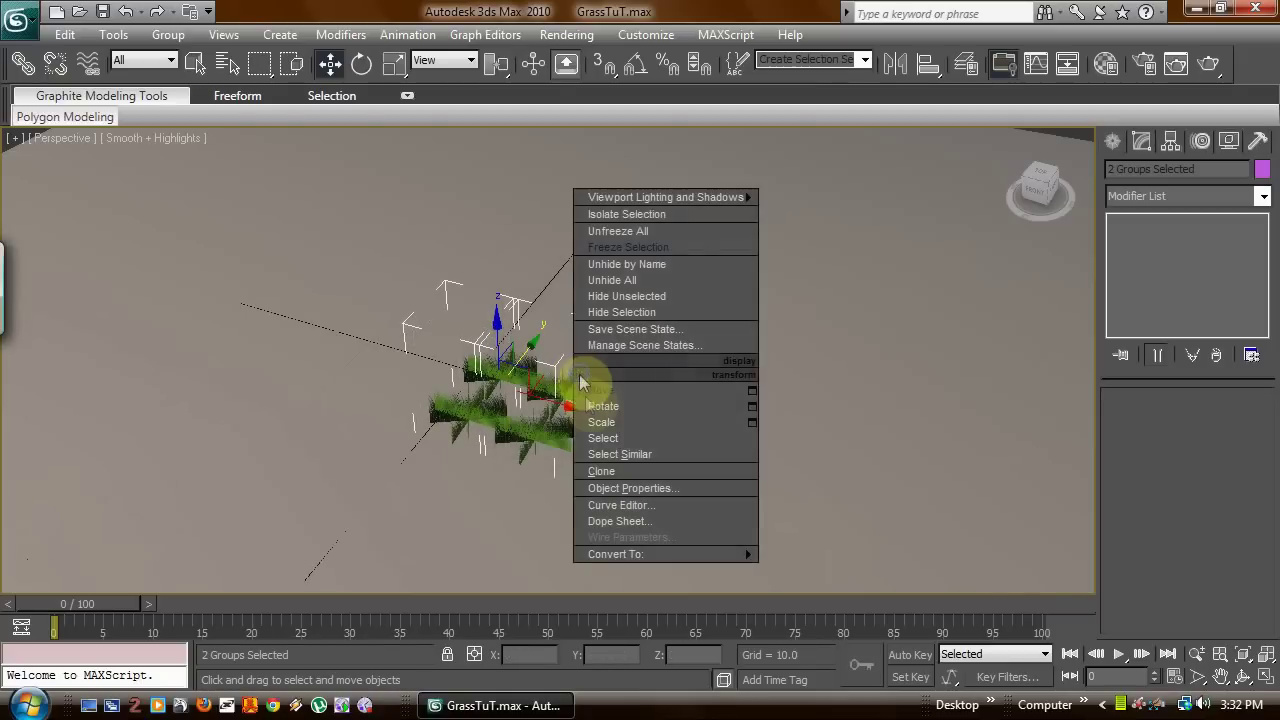
{"action": "left_click", "coordinate": [605, 420]}
{"action": "left_click_drag", "start_coordinate": [564, 412], "coordinate": [343, 449]}
{"action": "right_click_drag", "start_coordinate": [360, 449], "coordinate": [517, 458]}
{"action": "left_click", "coordinate": [515, 444]}
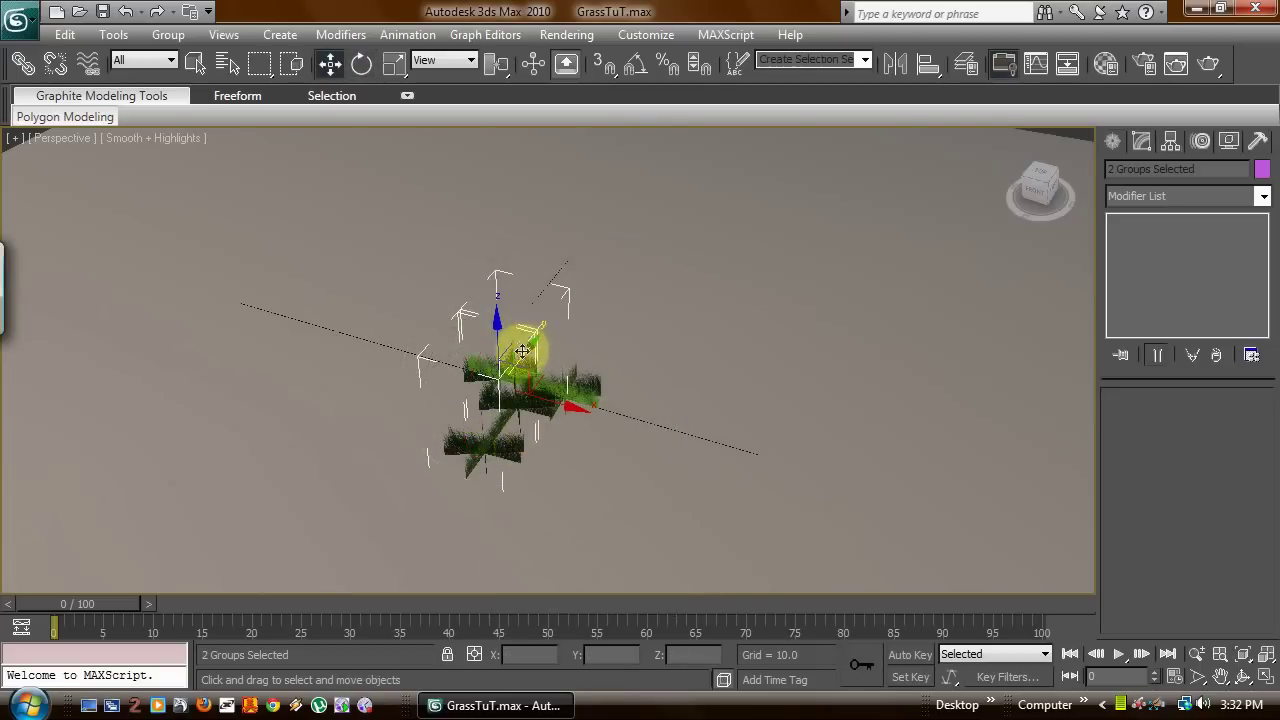
{"action": "left_click_drag", "start_coordinate": [523, 352], "coordinate": [568, 310]}
{"action": "left_click", "coordinate": [673, 383]}
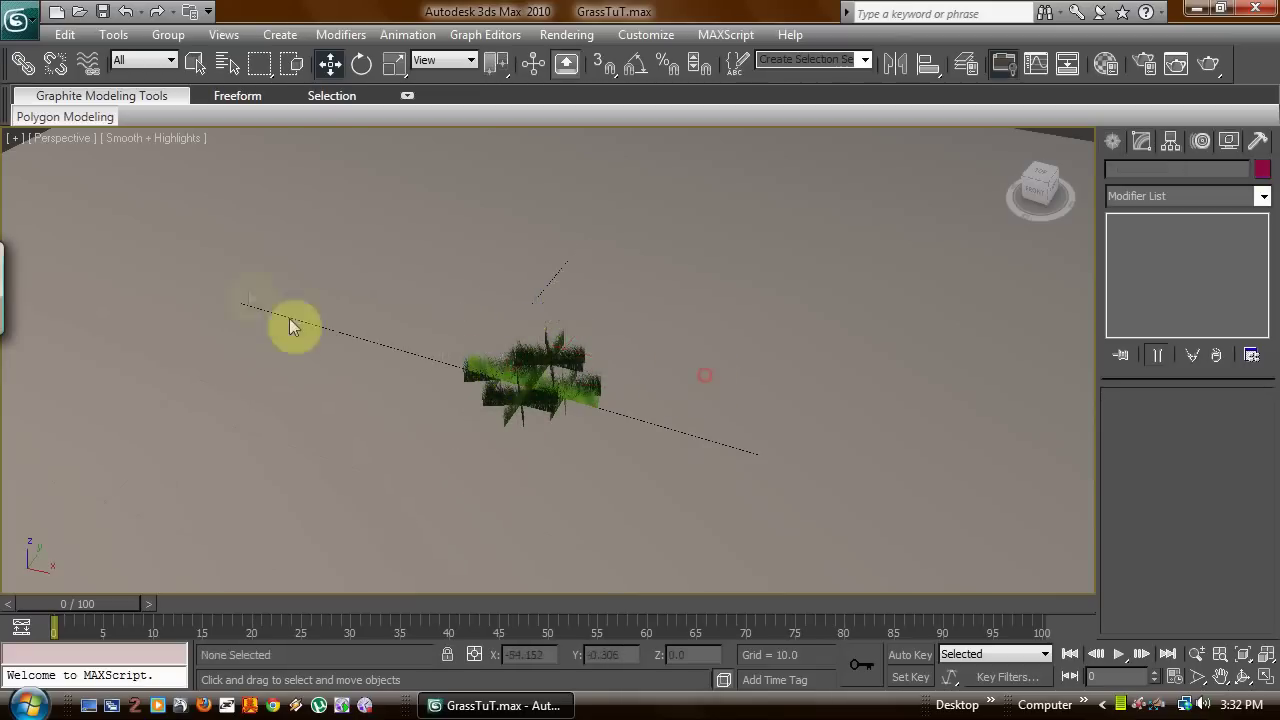
- Select the four groups and Shift-move repeated copies along X and Y, up to Grass_Patch09
{"action": "left_click_drag", "start_coordinate": [692, 469], "coordinate": [689, 466]}
{"action": "right_click", "coordinate": [540, 333]}
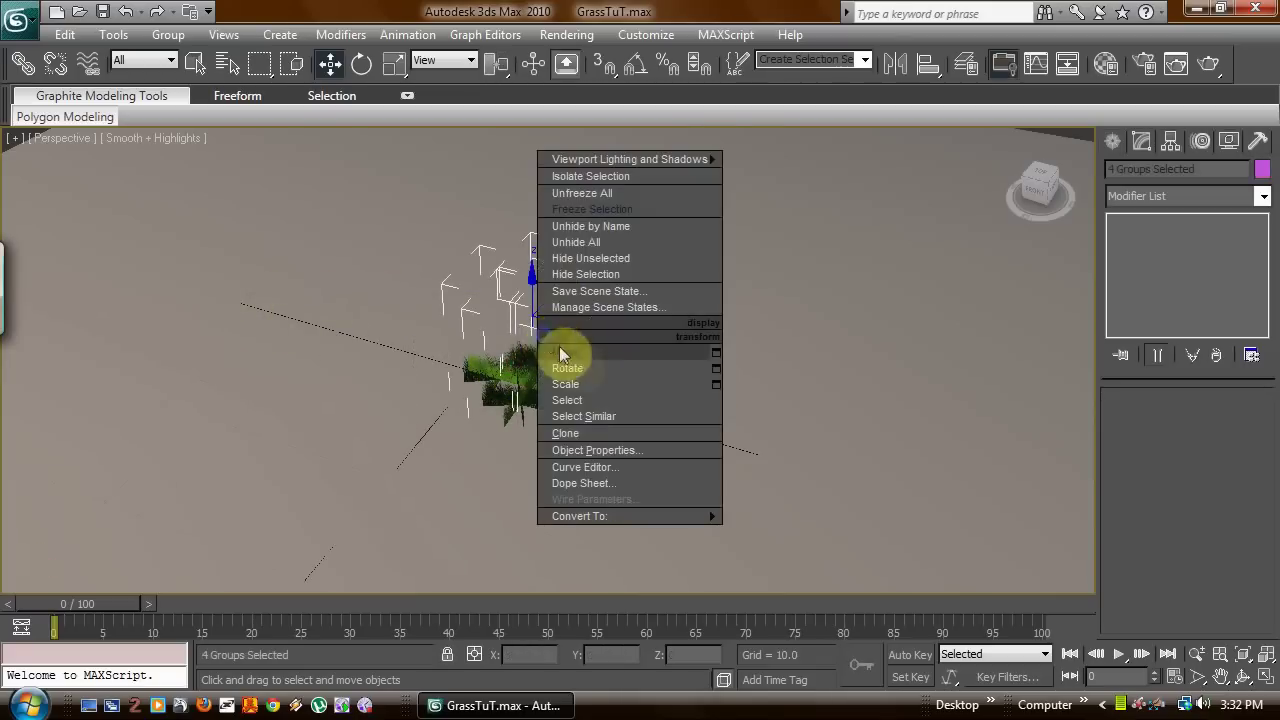
{"action": "left_click", "coordinate": [571, 354]}
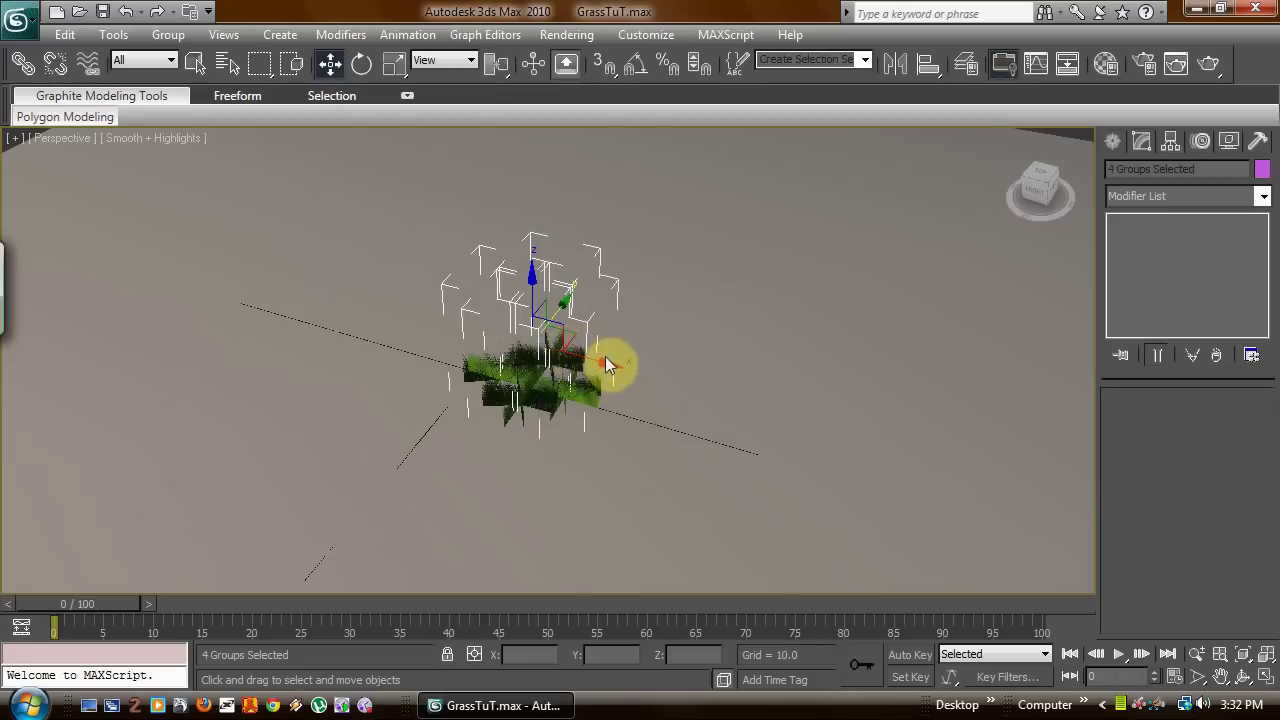
{"action": "left_click_drag", "start_coordinate": [605, 360], "coordinate": [703, 391], "text": "shift"}
{"action": "left_click", "coordinate": [627, 443]}
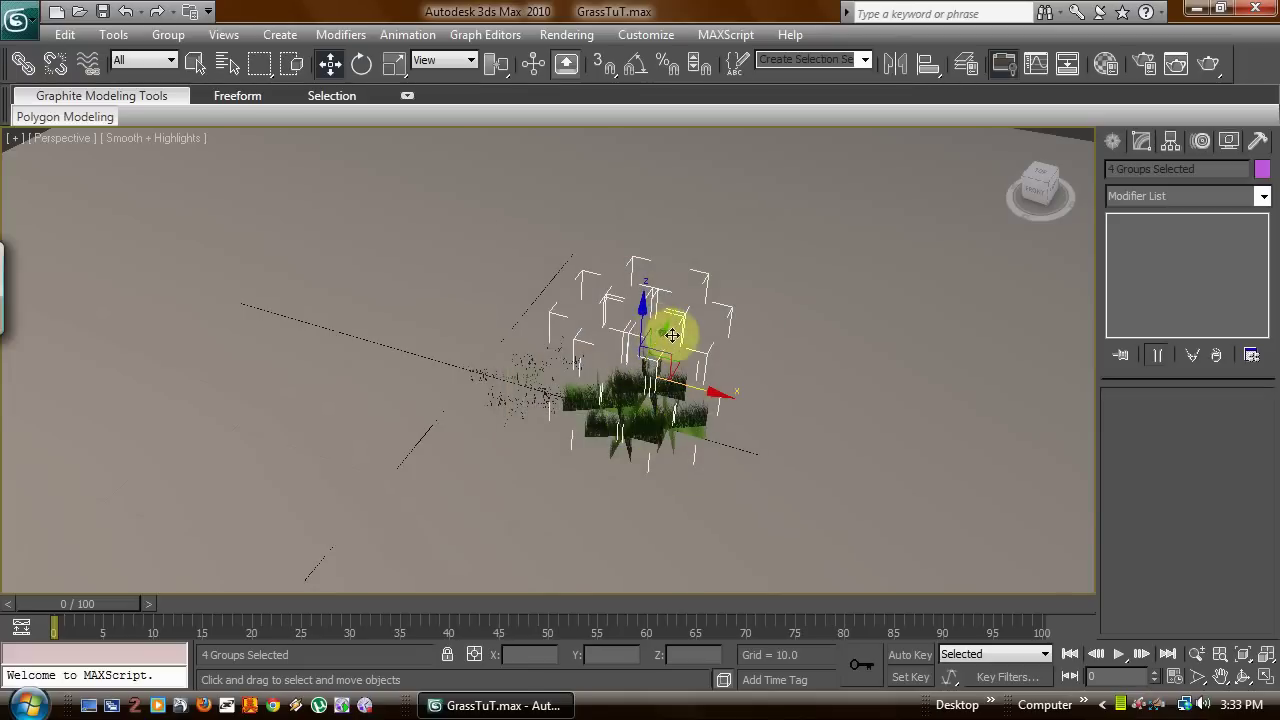
{"action": "left_click_drag", "start_coordinate": [662, 332], "coordinate": [614, 400]}
{"action": "left_click", "coordinate": [654, 449]}
{"action": "left_click_drag", "start_coordinate": [671, 463], "coordinate": [606, 457]}
{"action": "mouse_move", "coordinate": [563, 382]}
{"action": "left_mouse_down"}
{"action": "mouse_move", "coordinate": [580, 348]}
{"action": "mouse_move", "coordinate": [580, 361]}
{"action": "mouse_move", "coordinate": [669, 271]}
{"action": "mouse_move", "coordinate": [672, 284]}
{"action": "left_mouse_up"}
- Confirm the latest clones, then scale Grass_Patch09 taller along Z
{"action": "left_click", "coordinate": [622, 430]}
{"action": "left_click", "coordinate": [602, 382]}
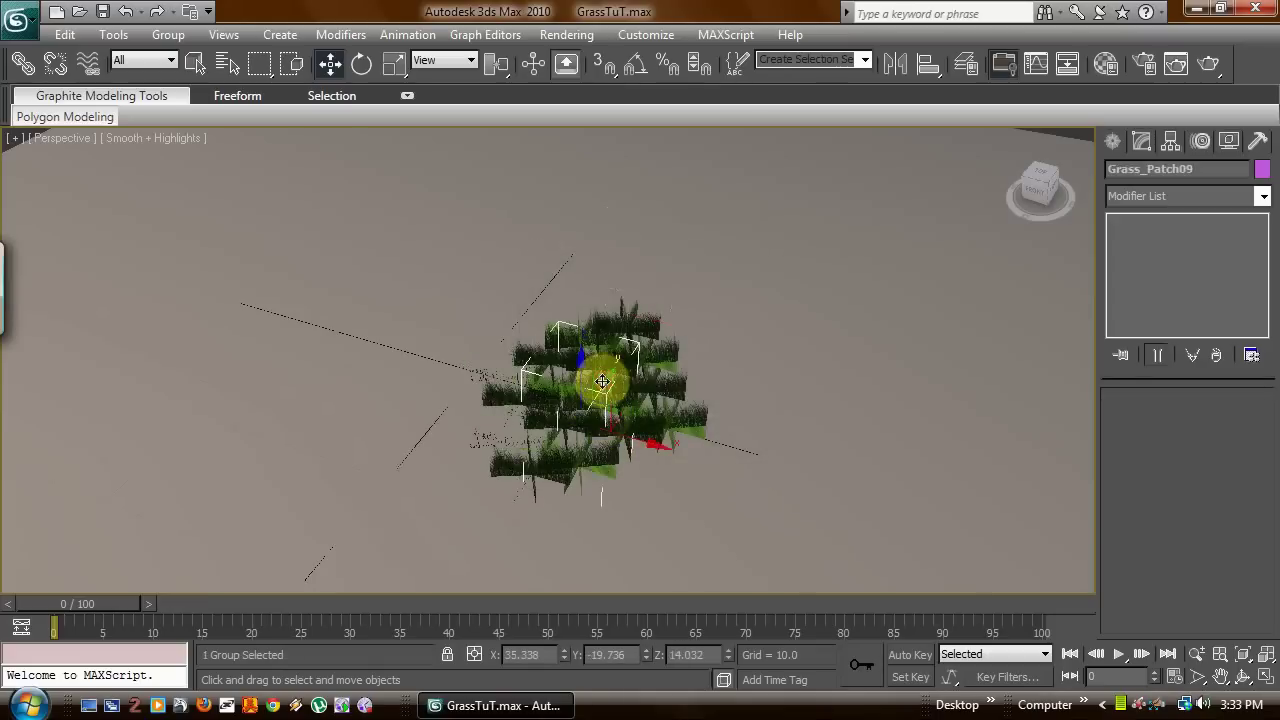
{"action": "right_click", "coordinate": [556, 392]}
{"action": "left_click", "coordinate": [591, 433]}
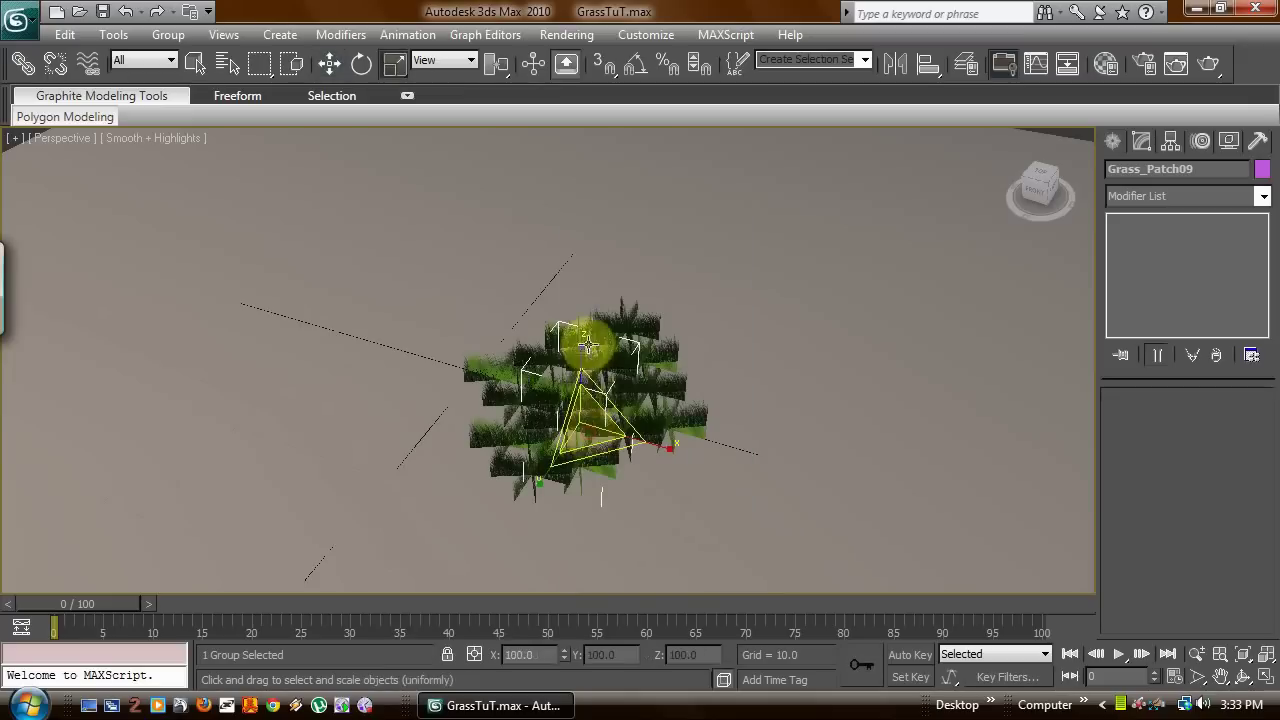
{"action": "mouse_move", "coordinate": [581, 347]}
{"action": "left_mouse_down"}
{"action": "mouse_move", "coordinate": [574, 337]}
{"action": "mouse_move", "coordinate": [576, 352]}
{"action": "left_mouse_up"}
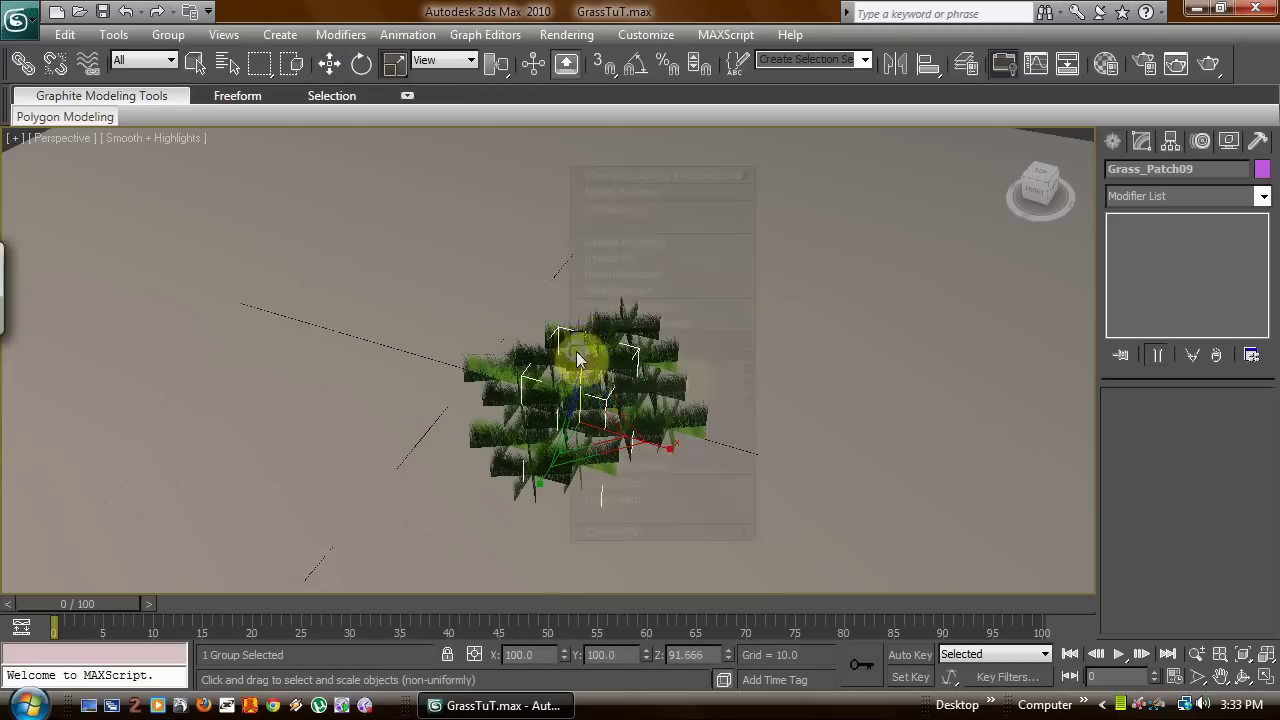
- Shift-scale a taller copy, Grass_Patch17, reposition it, and orbit to a side-on view
{"action": "left_click", "coordinate": [798, 385]}
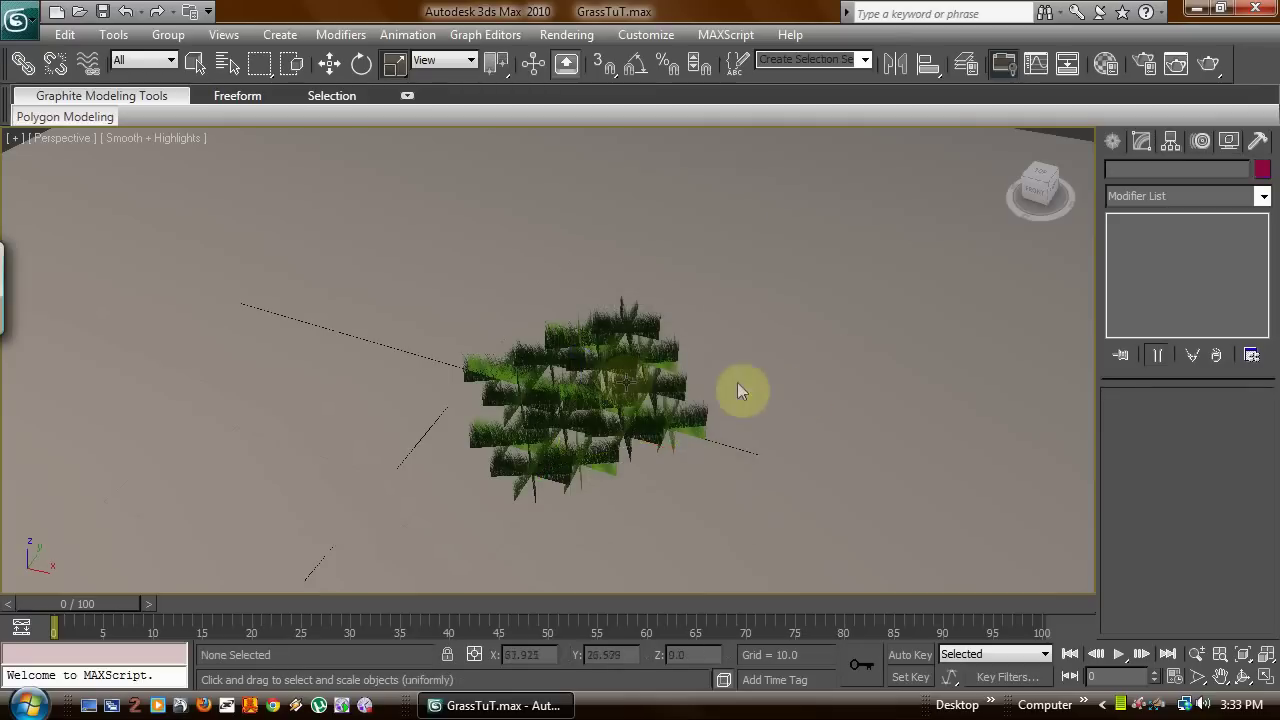
{"action": "left_click", "coordinate": [581, 390]}
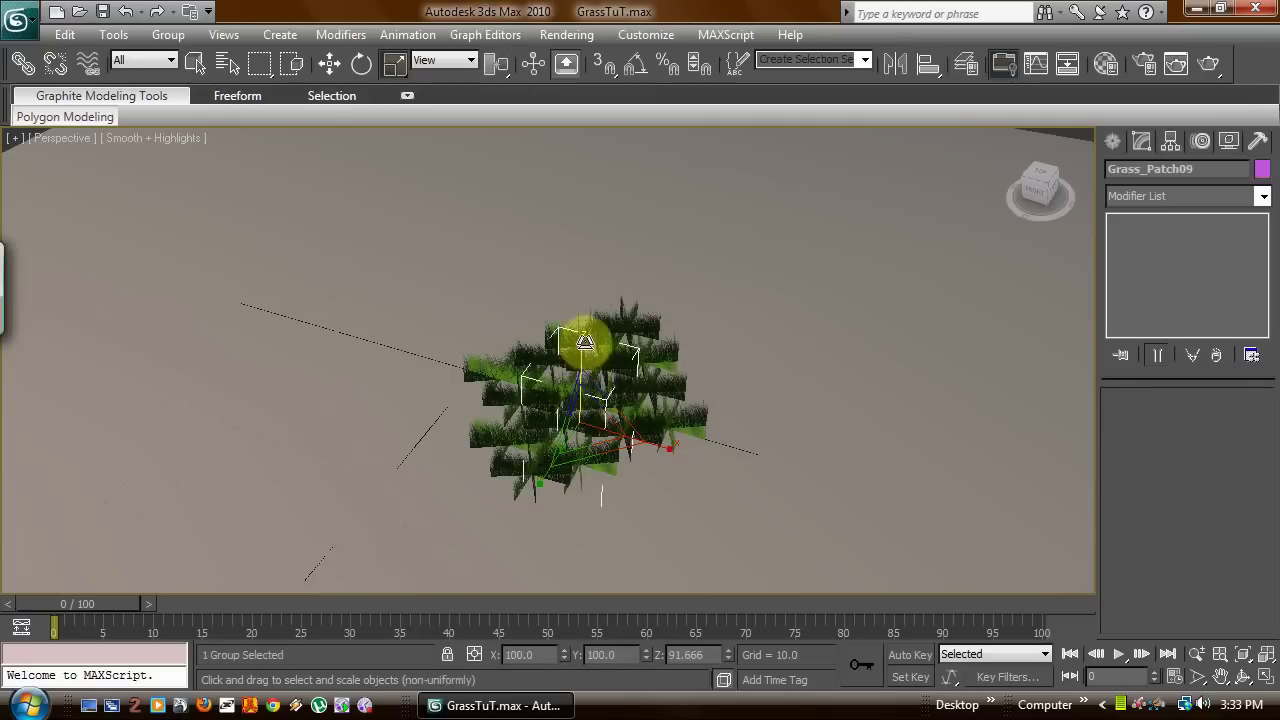
{"action": "left_click_drag", "start_coordinate": [585, 346], "coordinate": [580, 309], "text": "shift"}
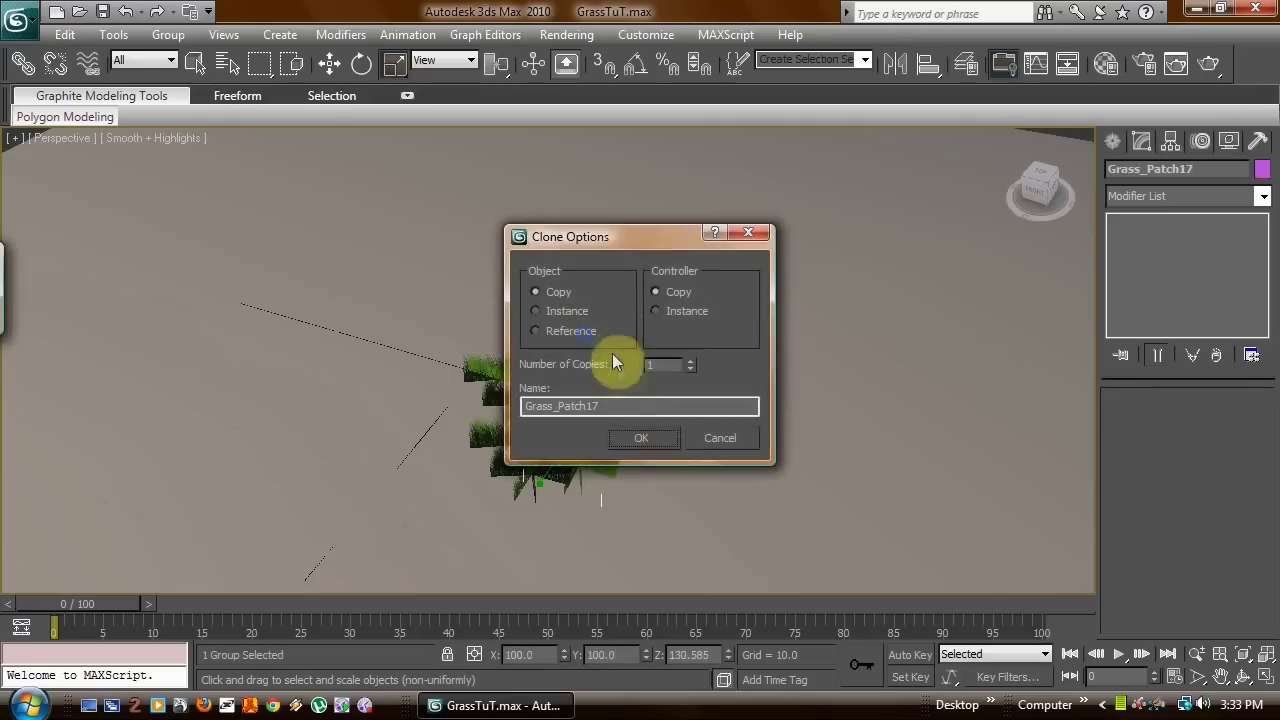
{"action": "left_click", "coordinate": [633, 438]}
{"action": "right_click", "coordinate": [628, 430]}
{"action": "left_click", "coordinate": [640, 440]}
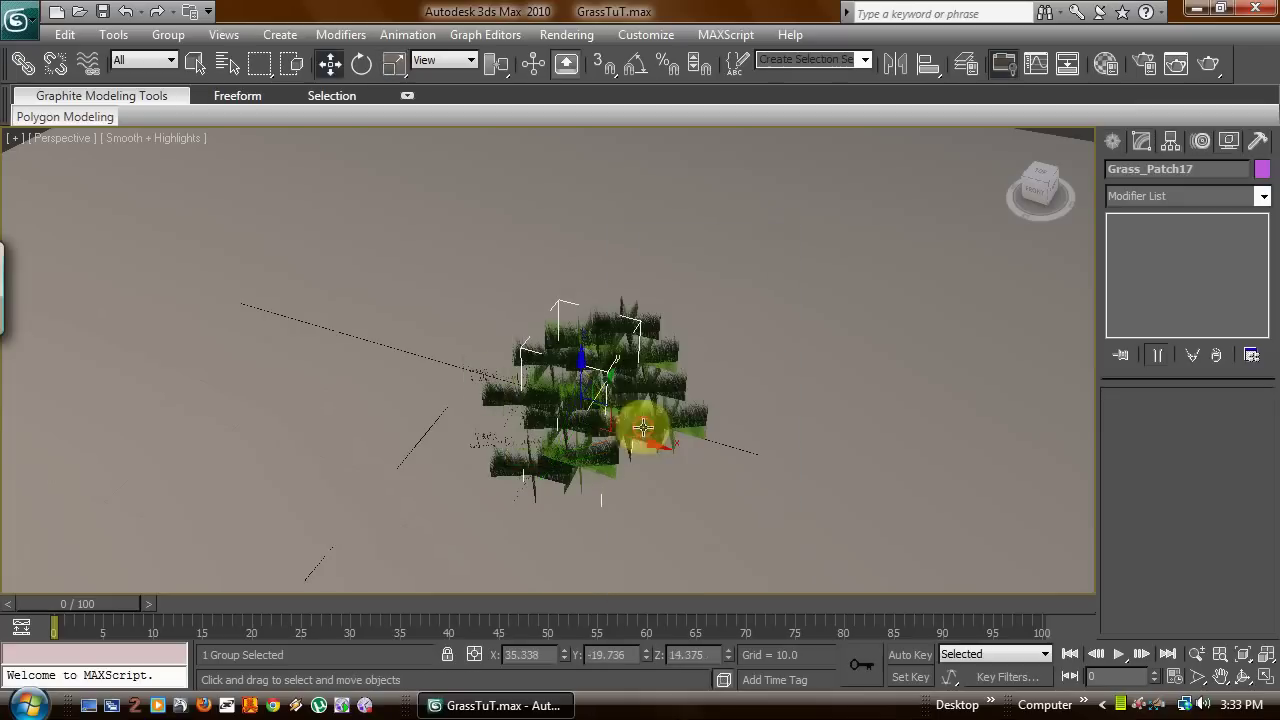
{"action": "mouse_move", "coordinate": [578, 360]}
{"action": "left_mouse_down"}
{"action": "mouse_move", "coordinate": [574, 320]}
{"action": "mouse_move", "coordinate": [578, 346]}
{"action": "left_mouse_up"}
{"action": "left_click", "coordinate": [823, 450]}
{"action": "left_click", "coordinate": [1245, 683]}
{"action": "left_click_drag", "start_coordinate": [560, 409], "coordinate": [575, 430]}
- Render the Perspective viewport showing the tall grass clump on textured ground
{"action": "left_click", "coordinate": [566, 34]}
{"action": "left_click", "coordinate": [563, 51]}
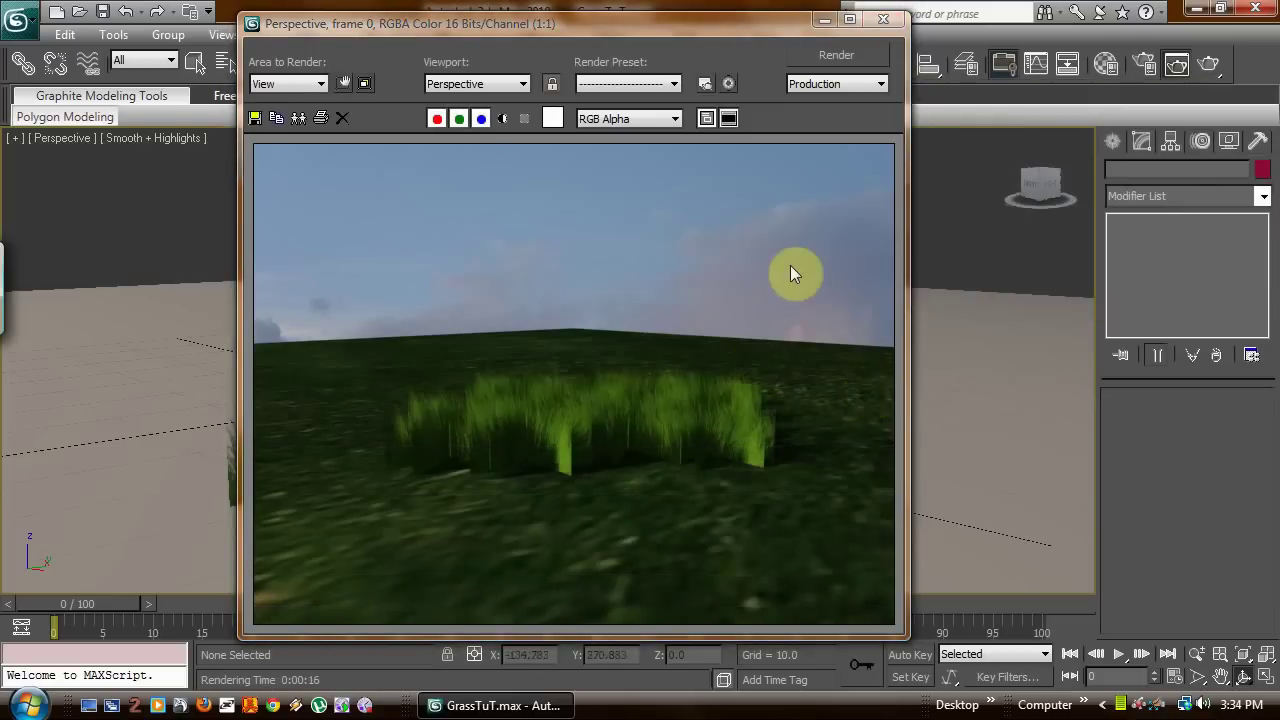
- Close the render, lower all 17 grass groups -2.361 on Z, then select Grass_Patch05
{"action": "left_click", "coordinate": [882, 20]}
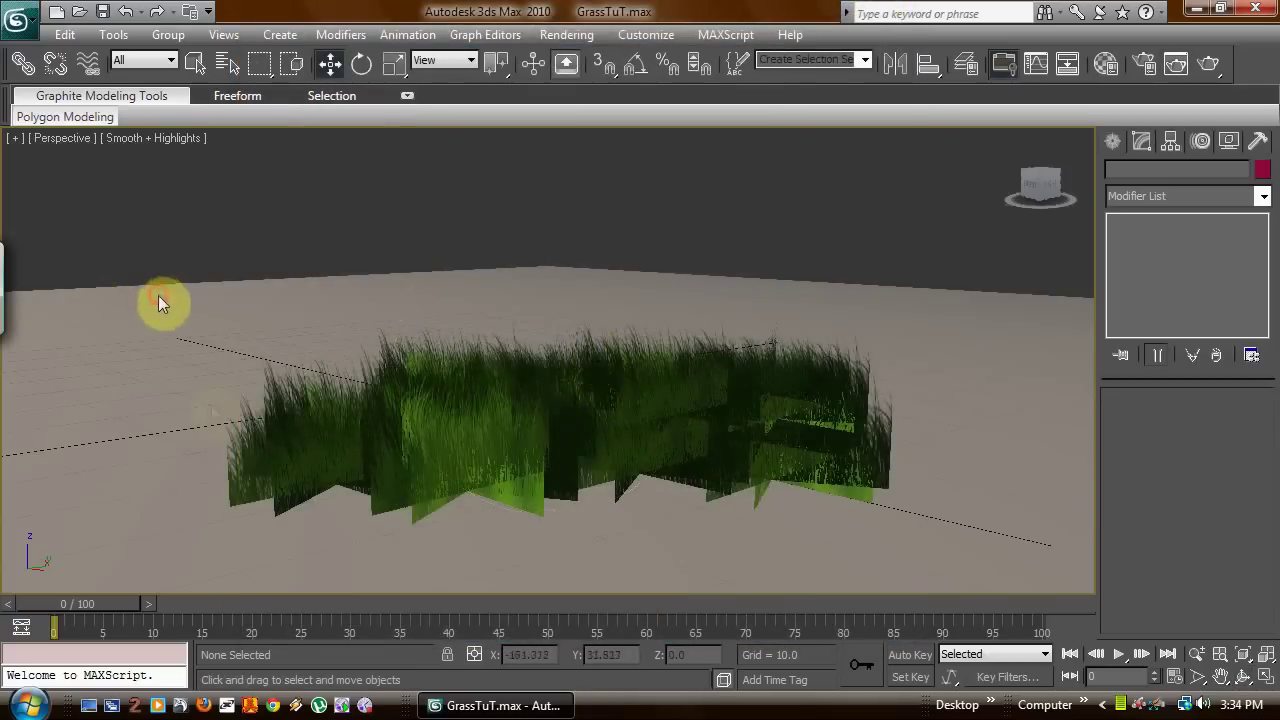
{"action": "left_click_drag", "start_coordinate": [997, 551], "coordinate": [726, 418]}
{"action": "right_click", "coordinate": [726, 418]}
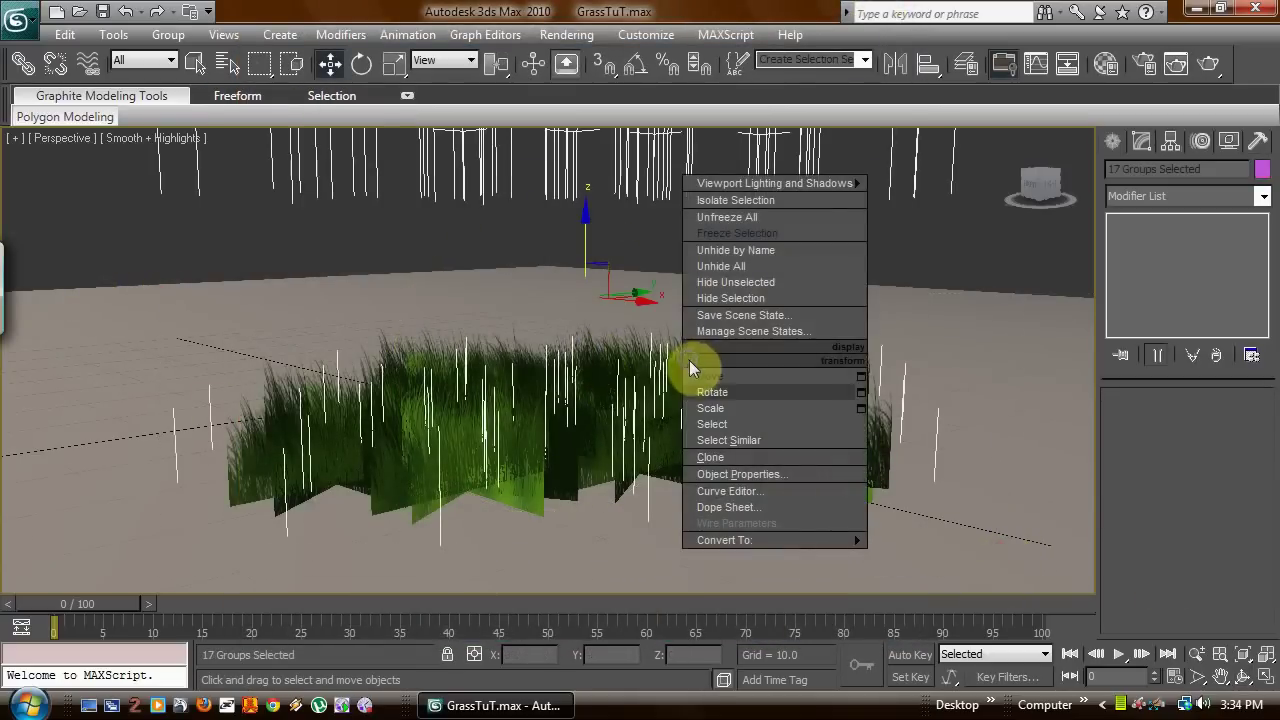
{"action": "left_click", "coordinate": [714, 380]}
{"action": "mouse_move", "coordinate": [594, 241]}
{"action": "left_mouse_down"}
{"action": "mouse_move", "coordinate": [583, 234]}
{"action": "mouse_move", "coordinate": [586, 261]}
{"action": "left_mouse_up"}
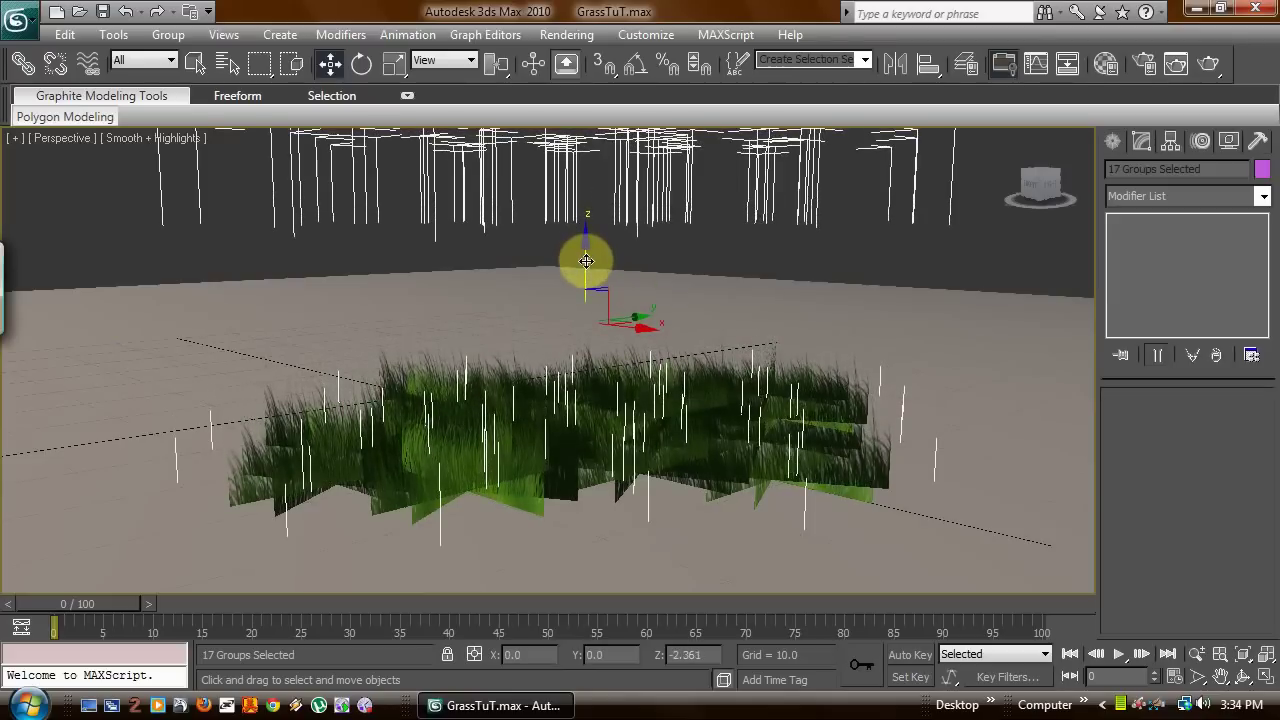
{"action": "left_click", "coordinate": [755, 258]}
{"action": "right_click", "coordinate": [757, 263]}
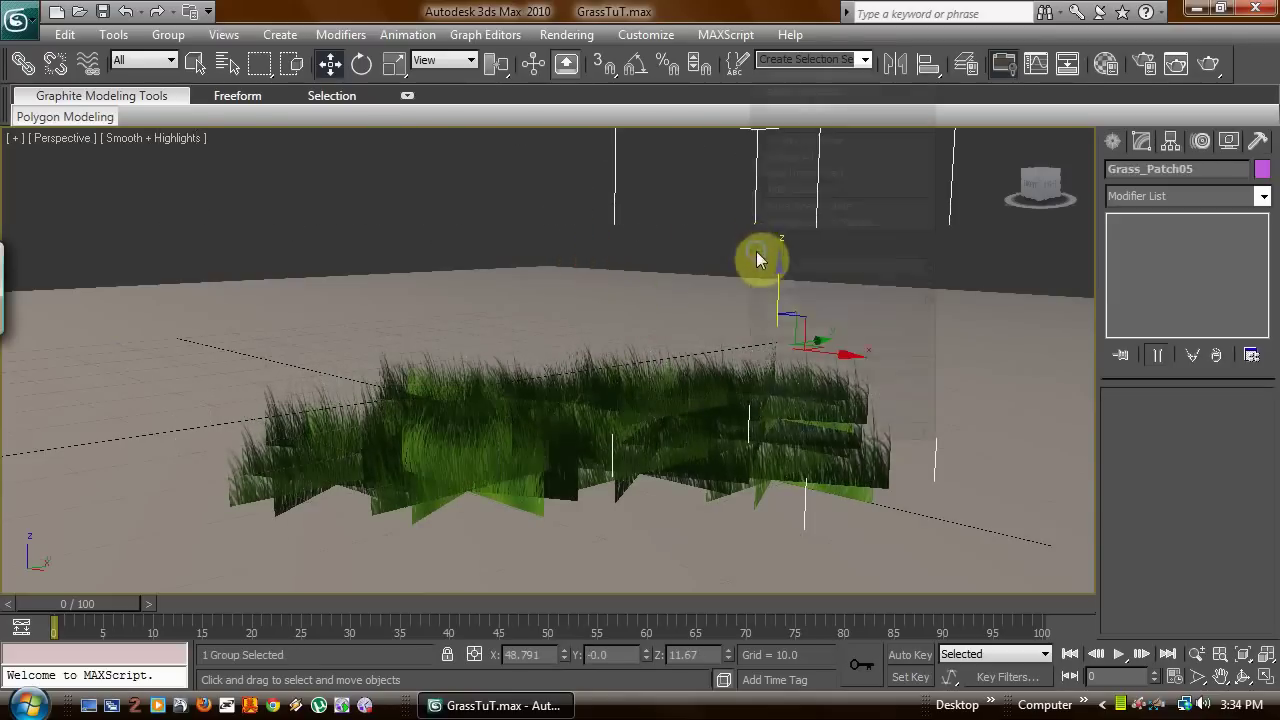
- Render the Perspective view again to check the lowered grass rooted in the ground
{"action": "left_click", "coordinate": [567, 35]}
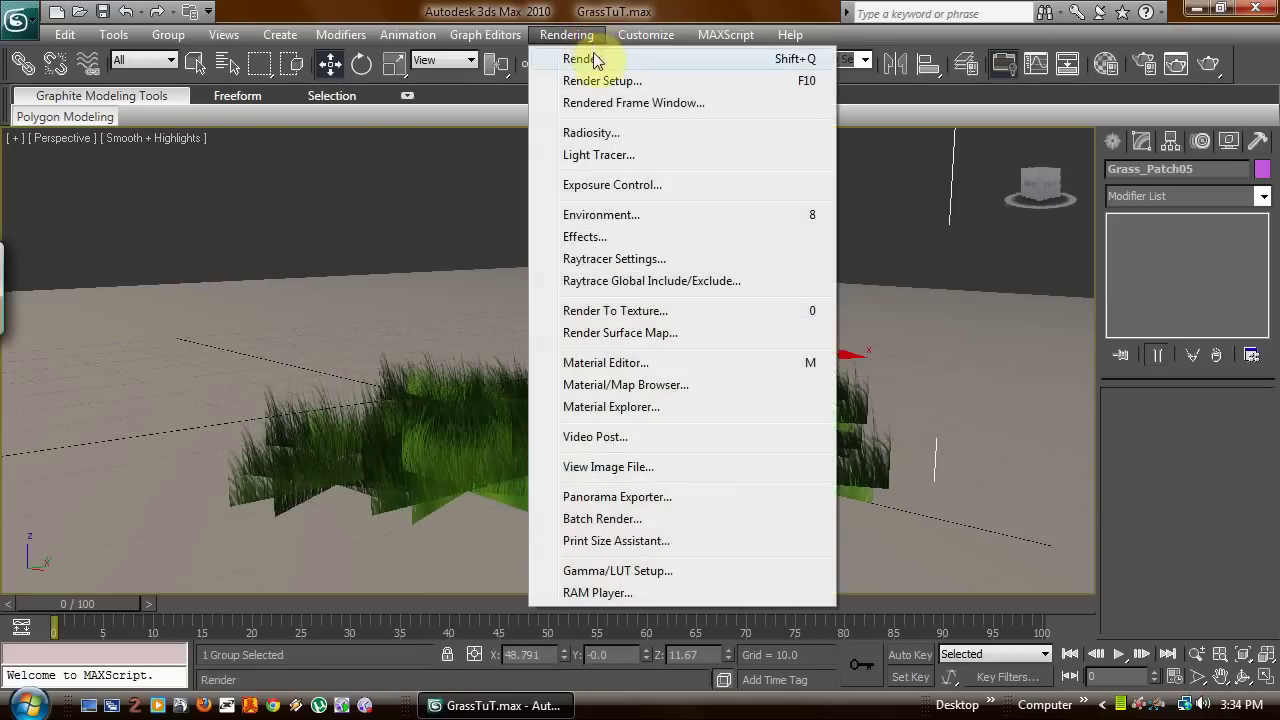
{"action": "left_click", "coordinate": [590, 51]}
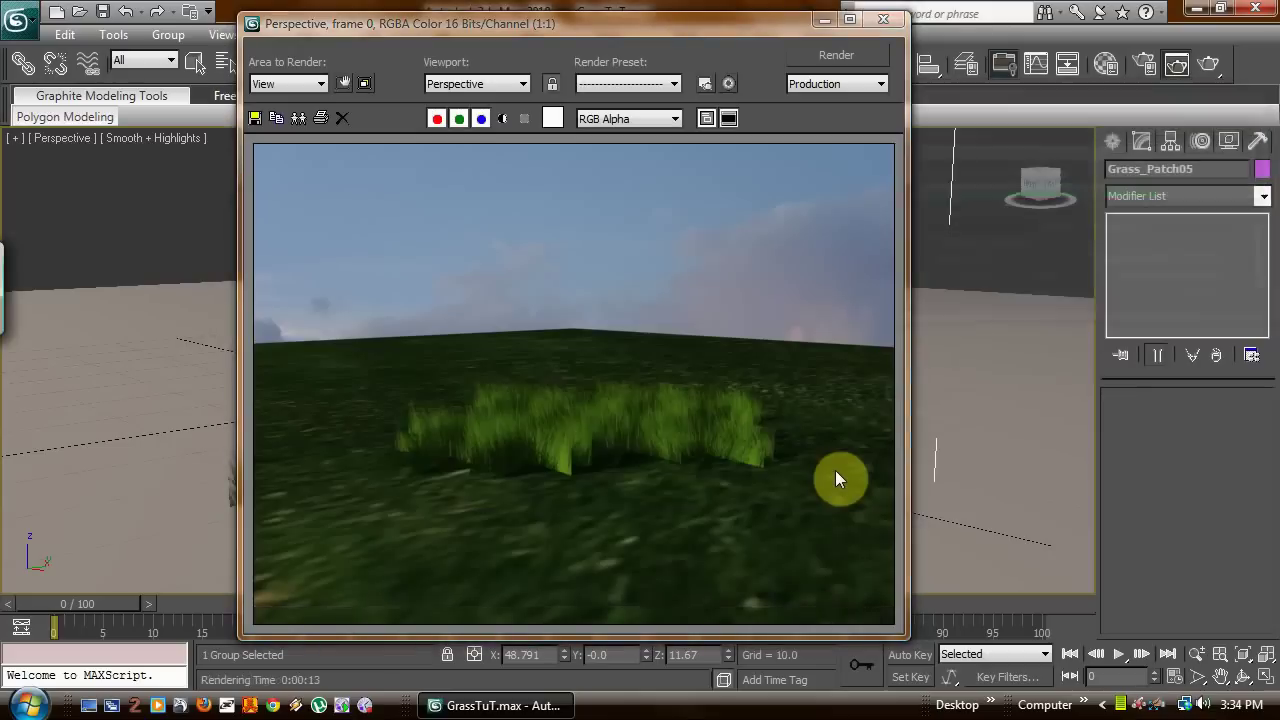
- Close the rendered frame and select the Grass_Patch17 group
{"action": "left_click", "coordinate": [884, 21]}
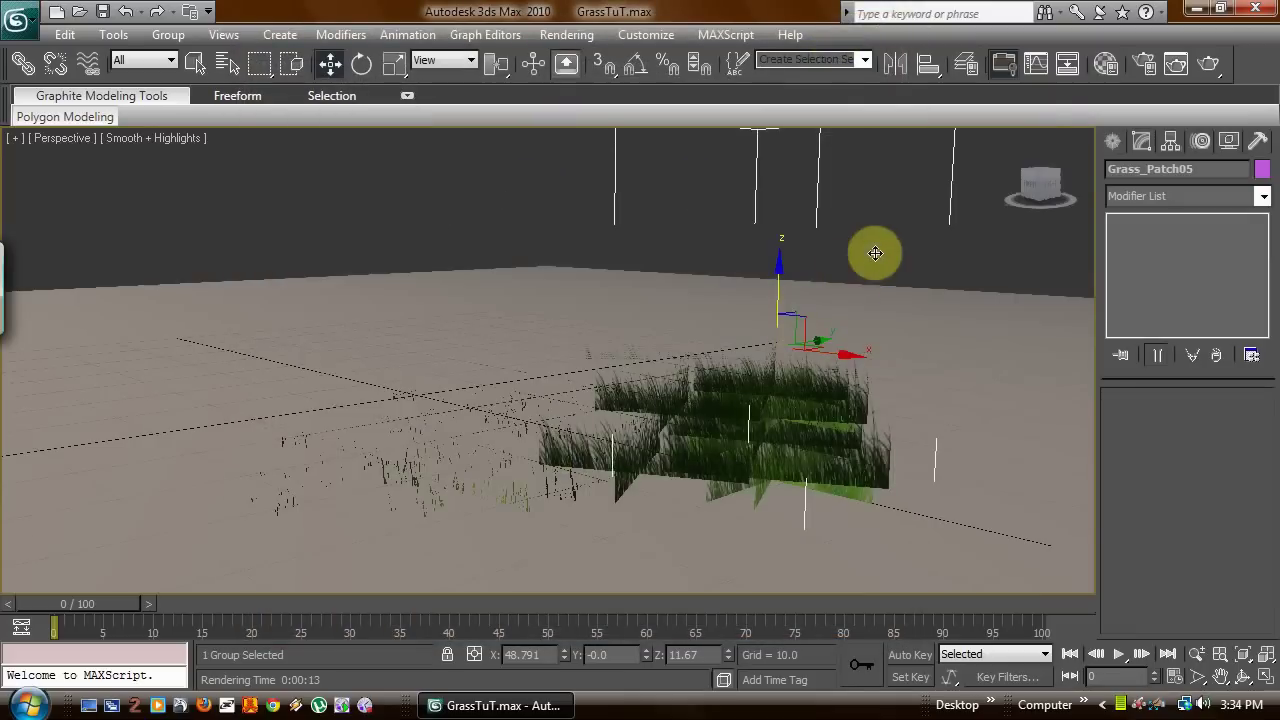
{"action": "right_click", "coordinate": [871, 254]}
{"action": "left_click", "coordinate": [557, 221]}
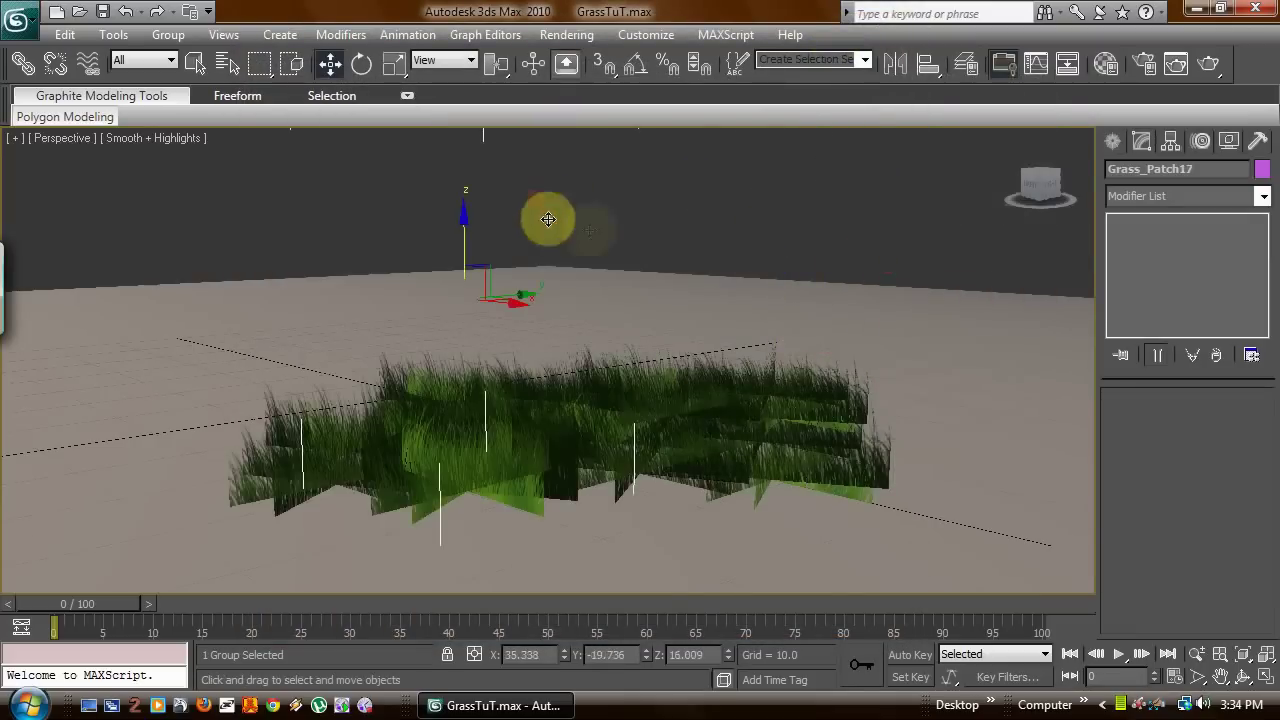